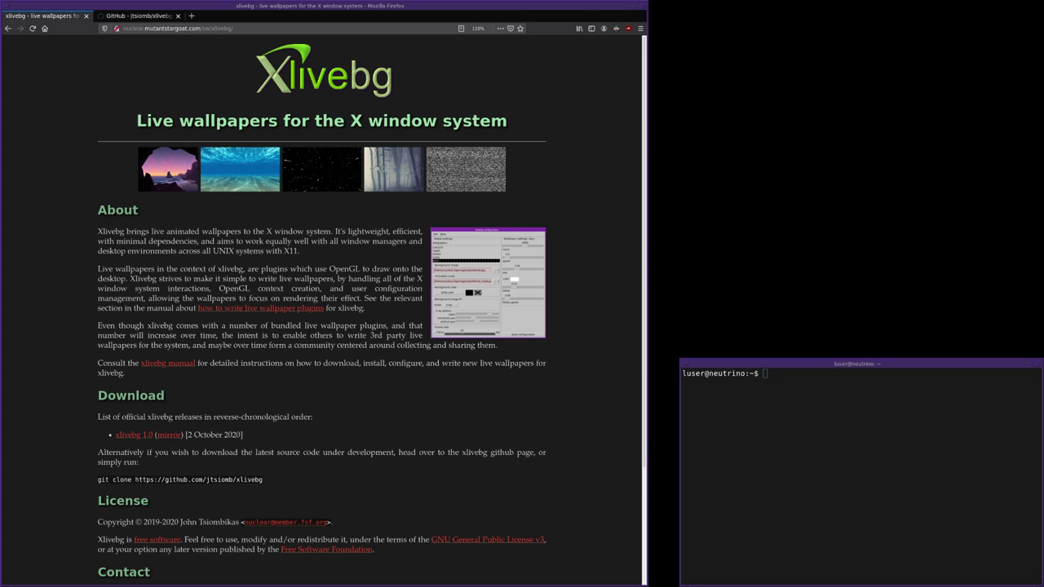
Switch focus to the Firefox window showing the xlivebg homepage
key("alt+Tab")
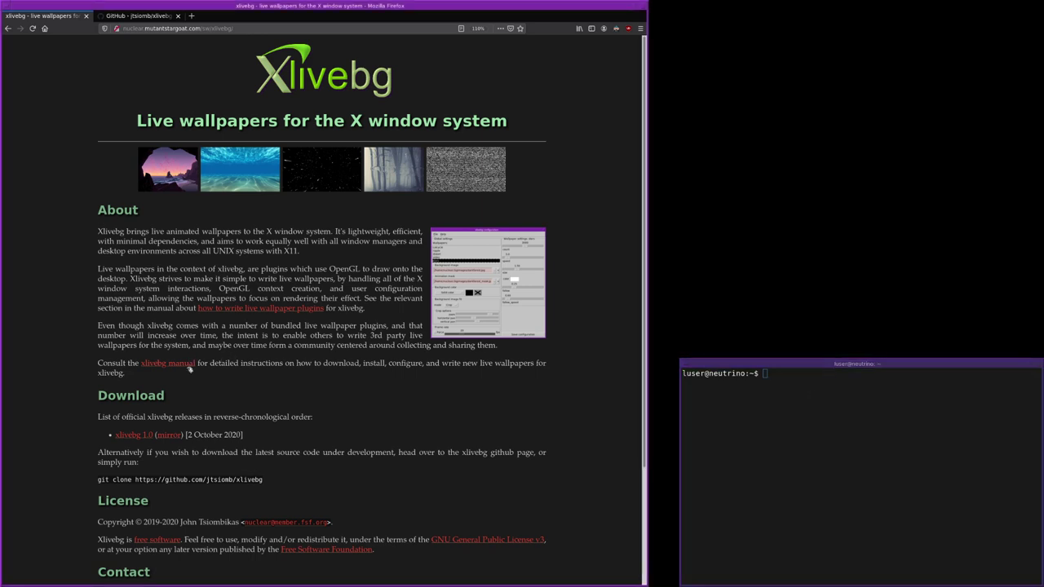
Save xlivebg-1.0.tar.gz to disk and open the xlivebg manual in a background tab
left_click(140, 436)
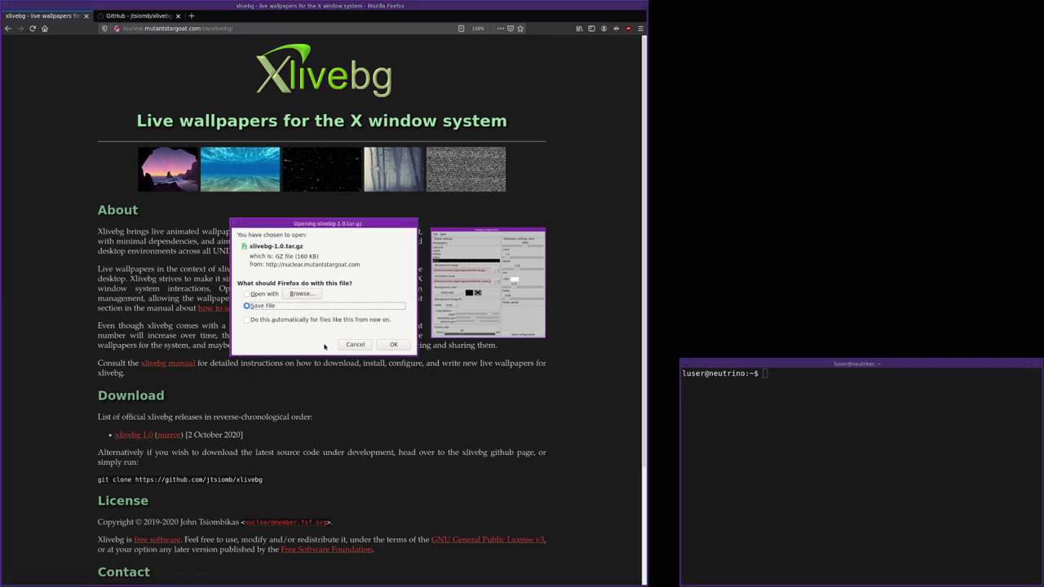
left_click(386, 342)
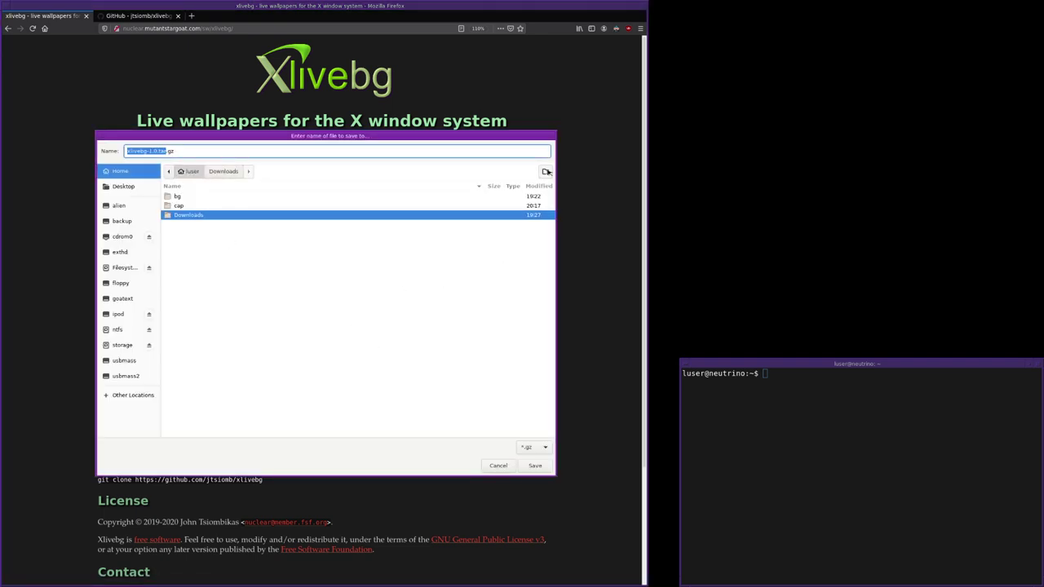
left_click(535, 465)
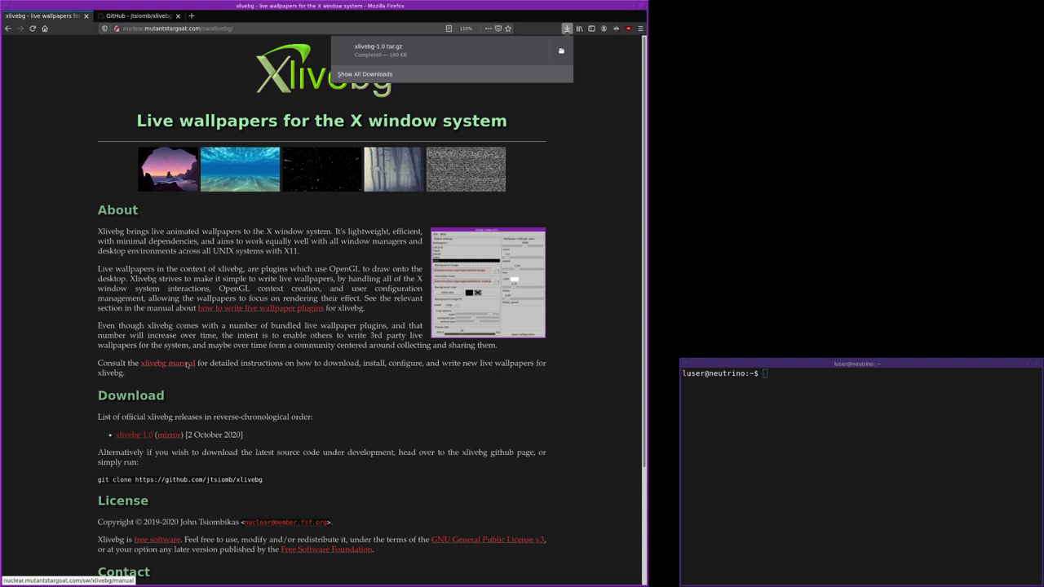
middle_click(187, 365)
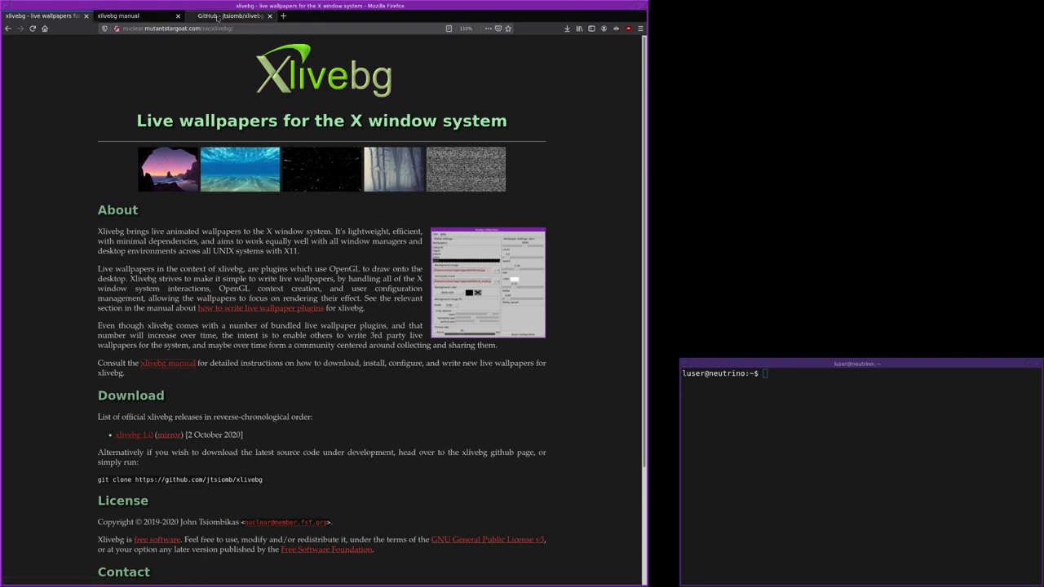
Scroll through the xlivebg GitHub repository page
left_click(217, 16)
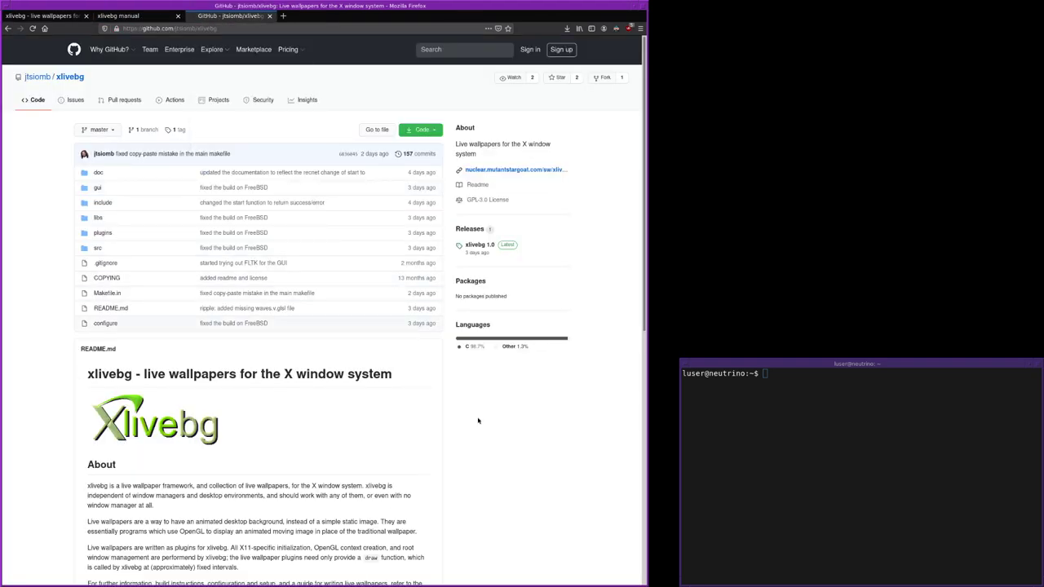
scroll(442, 381, "down", 2)
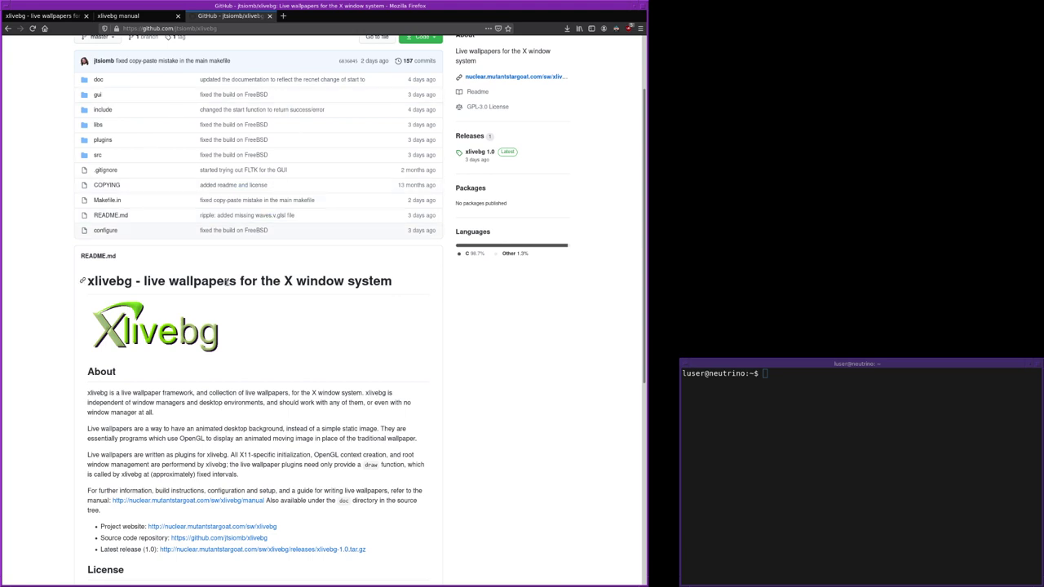
scroll(264, 265, "down", 3)
scroll(264, 265, "up", 3)
scroll(264, 265, "up", 2)
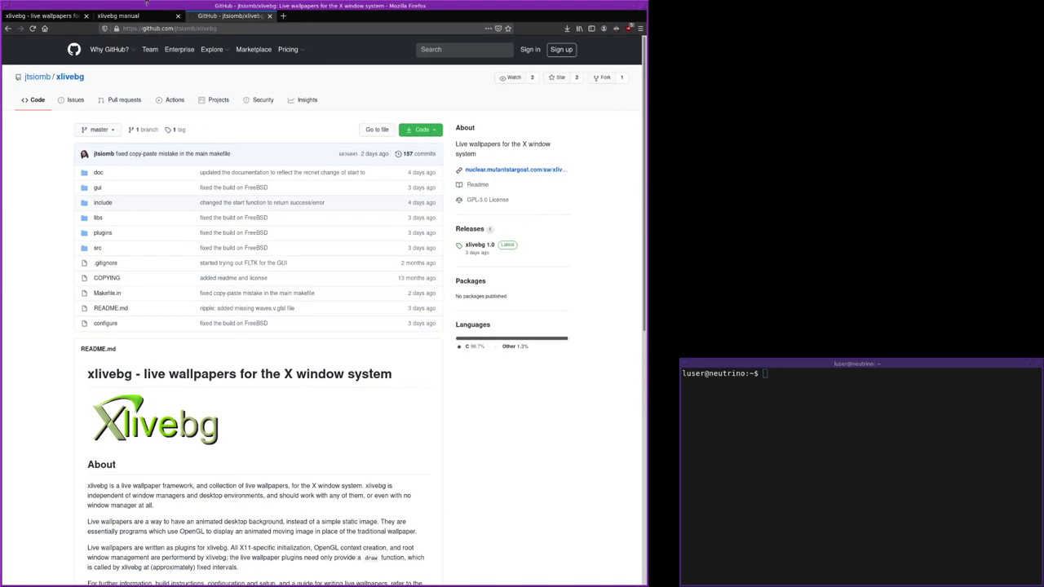
Scroll the xlivebg manual down to its Installation section
left_click(124, 17)
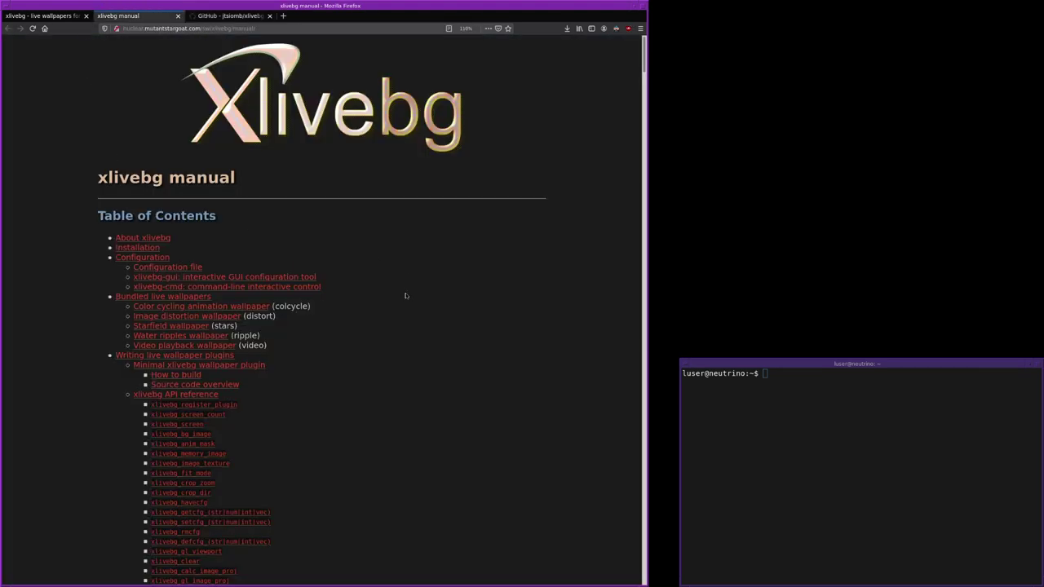
scroll(404, 302, "down", 3)
scroll(334, 157, "up", 3)
scroll(336, 156, "down", 4)
scroll(335, 156, "down", 3)
scroll(335, 157, "down", 2)
scroll(335, 156, "down", 1)
scroll(333, 156, "down", 3)
scroll(333, 157, "down", 2)
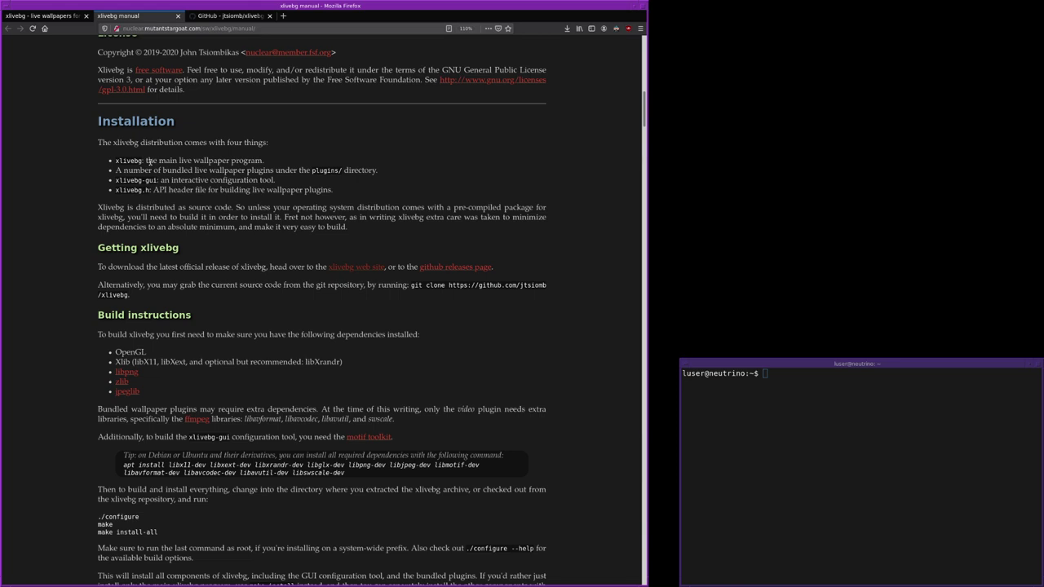
Extract xlivebg-1.0.tar.gz in the terminal with tar xvf
left_click(778, 396)
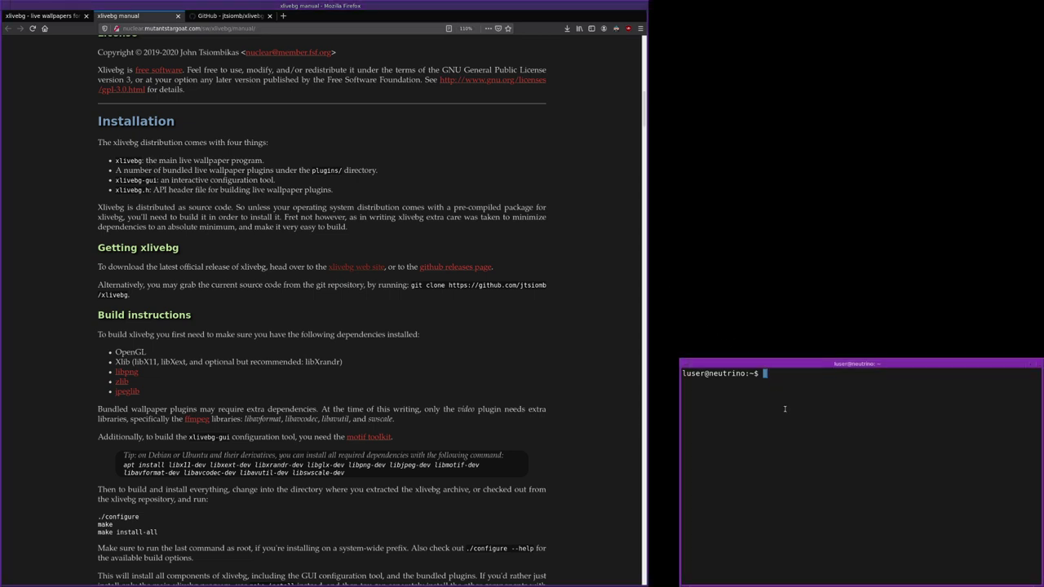
type("cd")
key("BackSpace")
key("BackSpace")
key("BackSpace")
type("tar xvf ")
type("xl")
key("Tab")
key("Return")
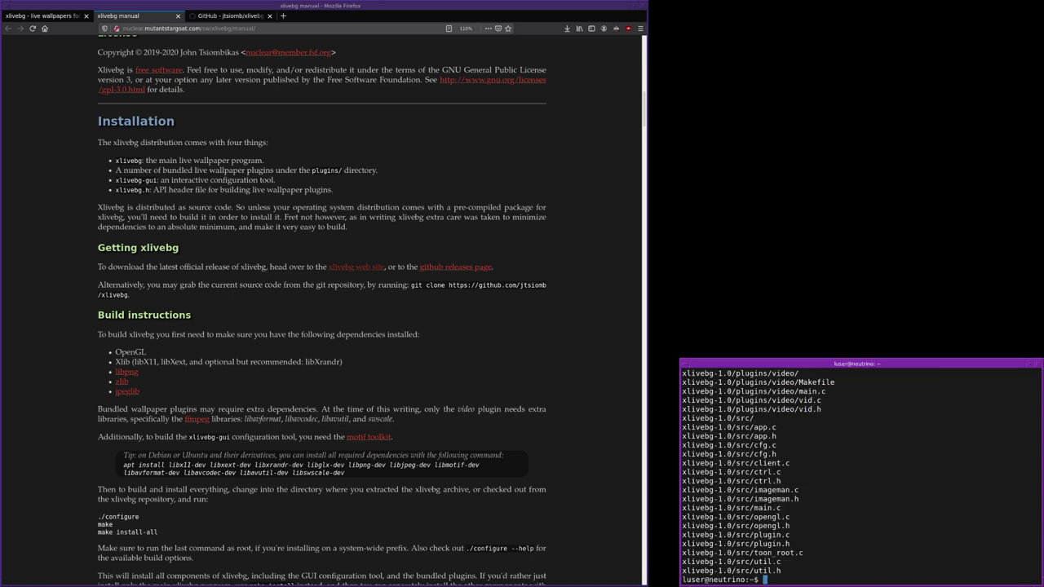
Change into the xlivebg-1.0 folder and list its contents
type("cd xl")
key("Tab")
key("Return")
type("ls")
key("Return")
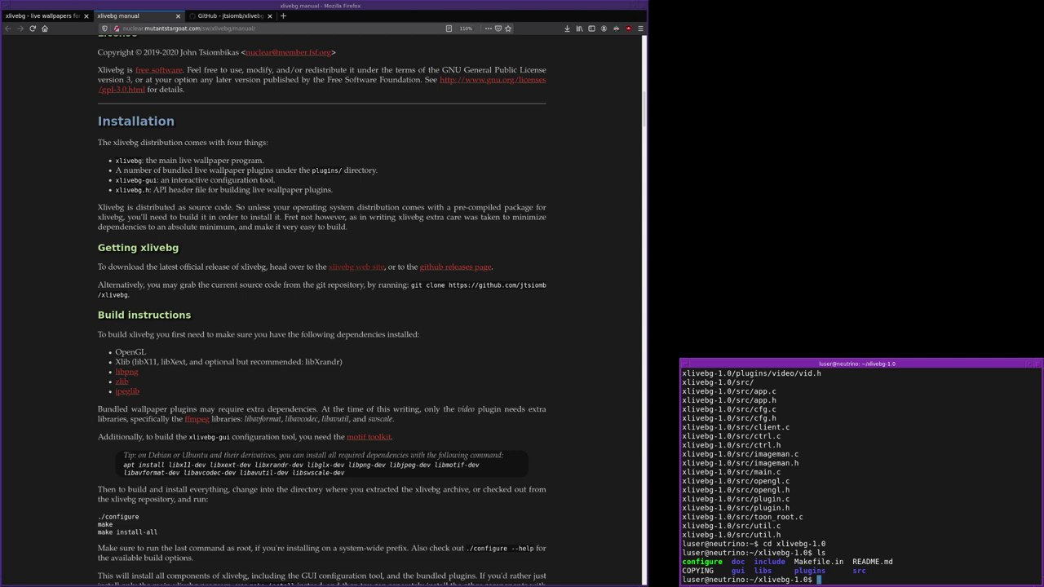
Enlarge the terminal font and run ./configure
right_click(797, 422, "ctrl")
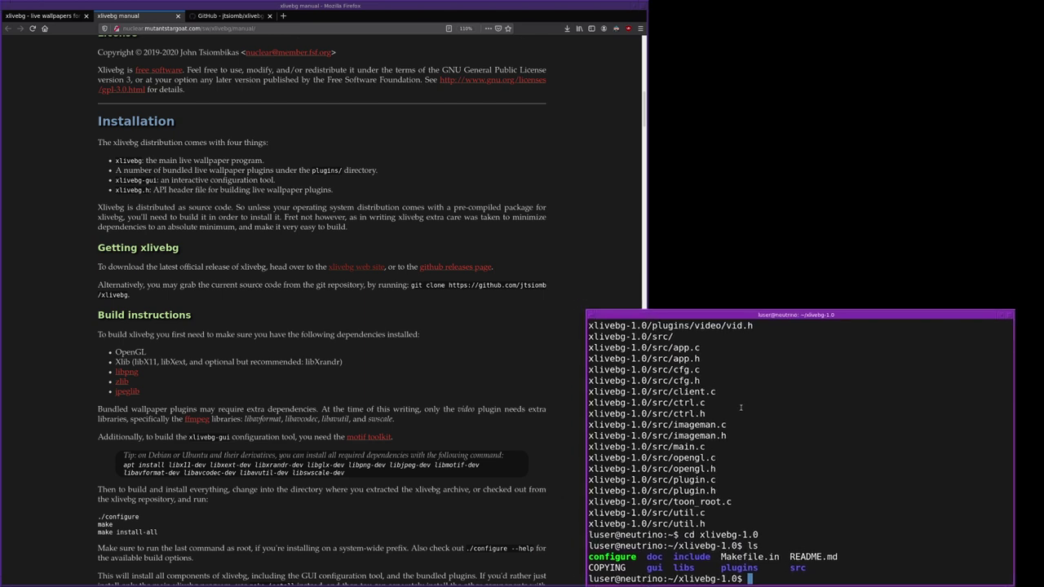
type("./configure")
key("Return")
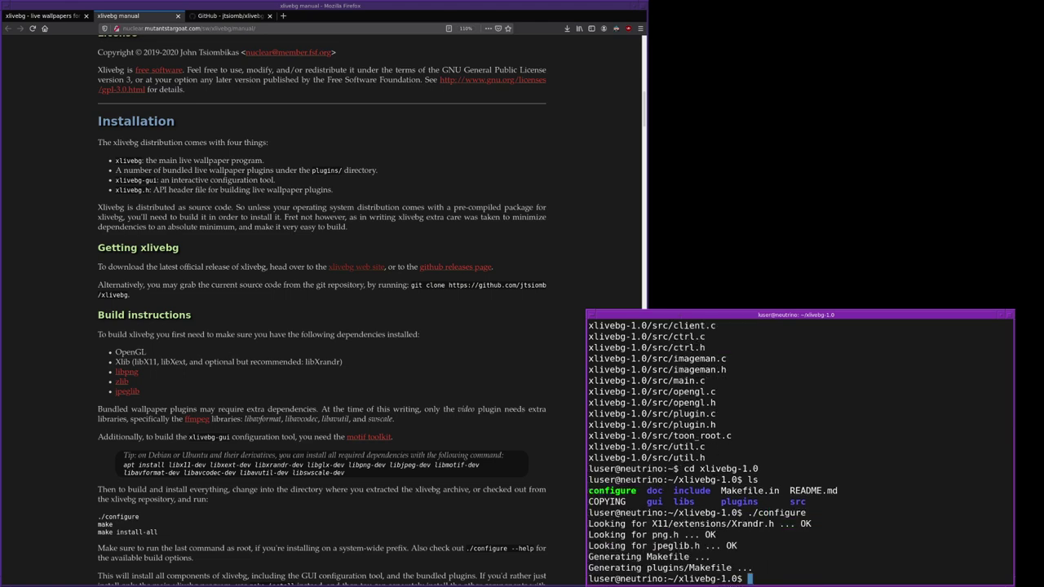
Read the manual's build steps, select the apt install command, then refocus the terminal
scroll(212, 262, "down", 2)
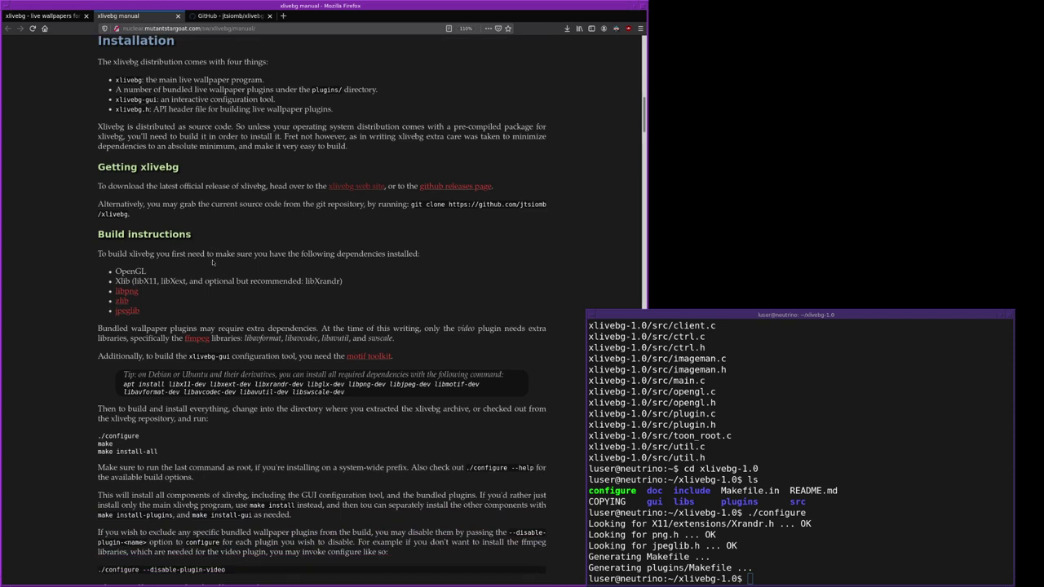
scroll(212, 263, "down", 2)
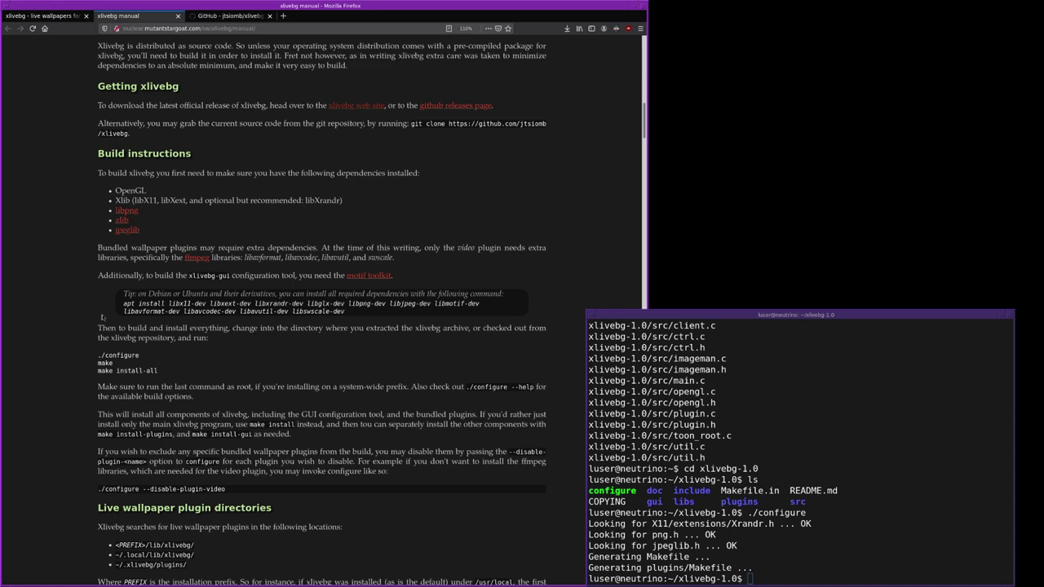
left_click_drag(123, 304, 347, 313)
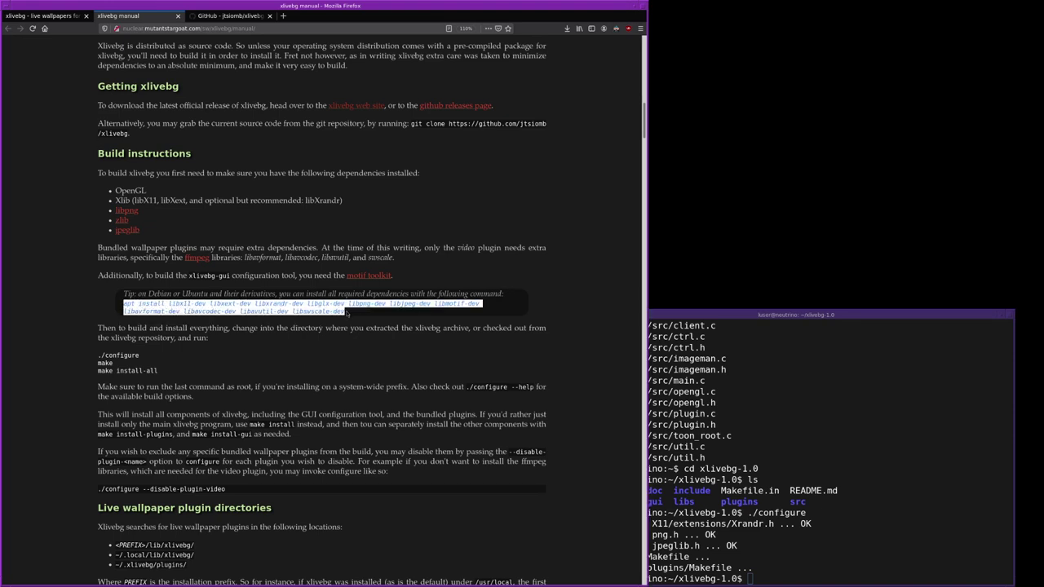
left_click(349, 315)
left_click(803, 418)
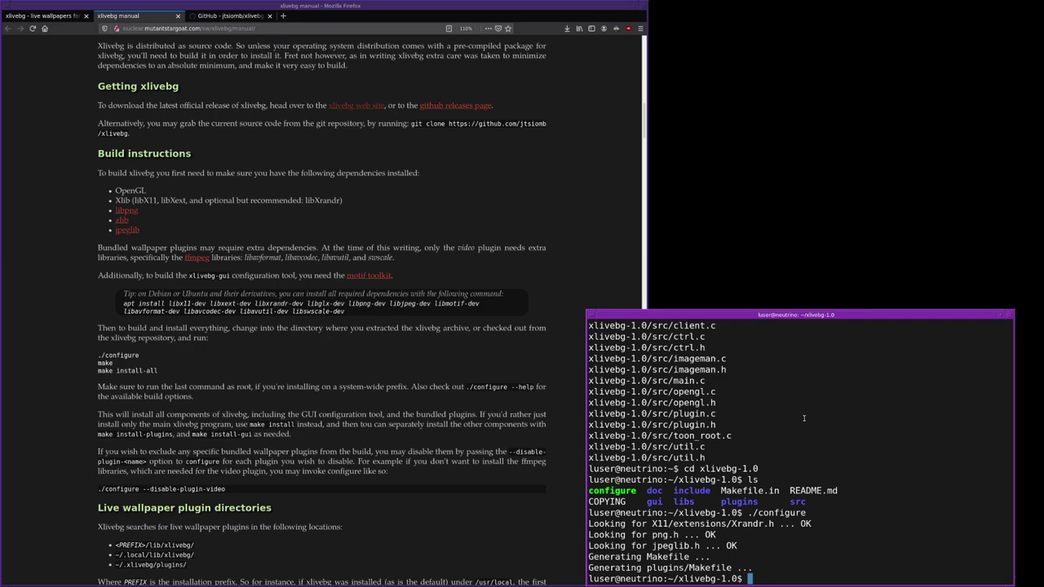
Run make to build xlivebg-1.0
type("make")
key("Return")
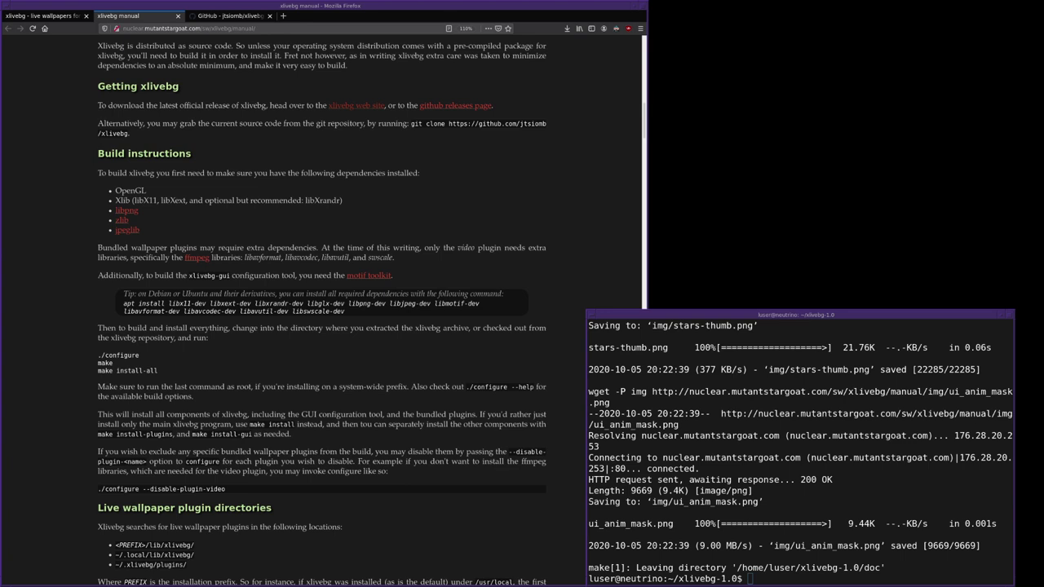
Give the root terminal a huge font and run make install-all
left_click_drag(819, 157, 672, 157)
right_click(652, 304, "ctrl")
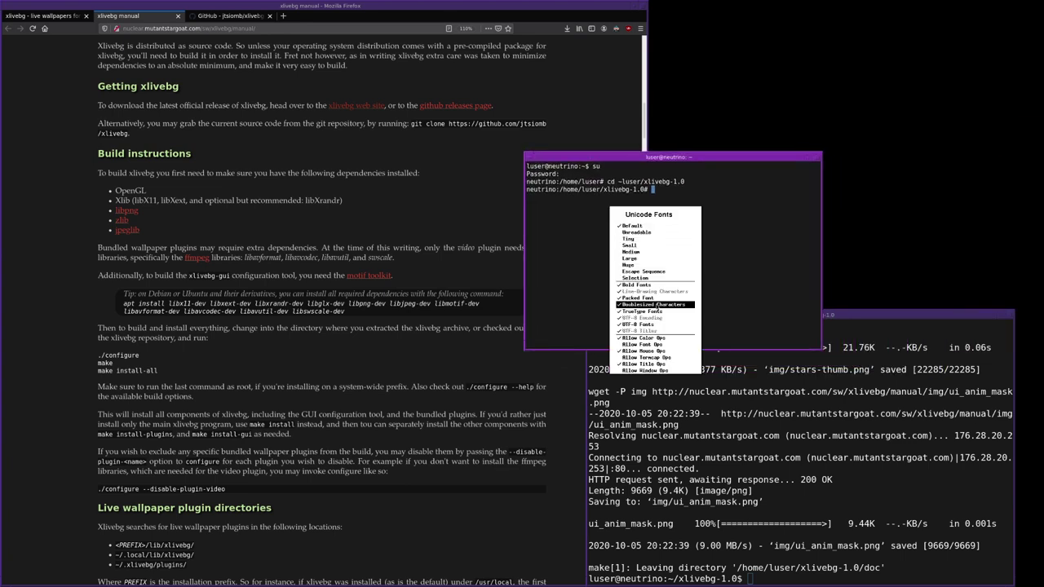
left_click(640, 265)
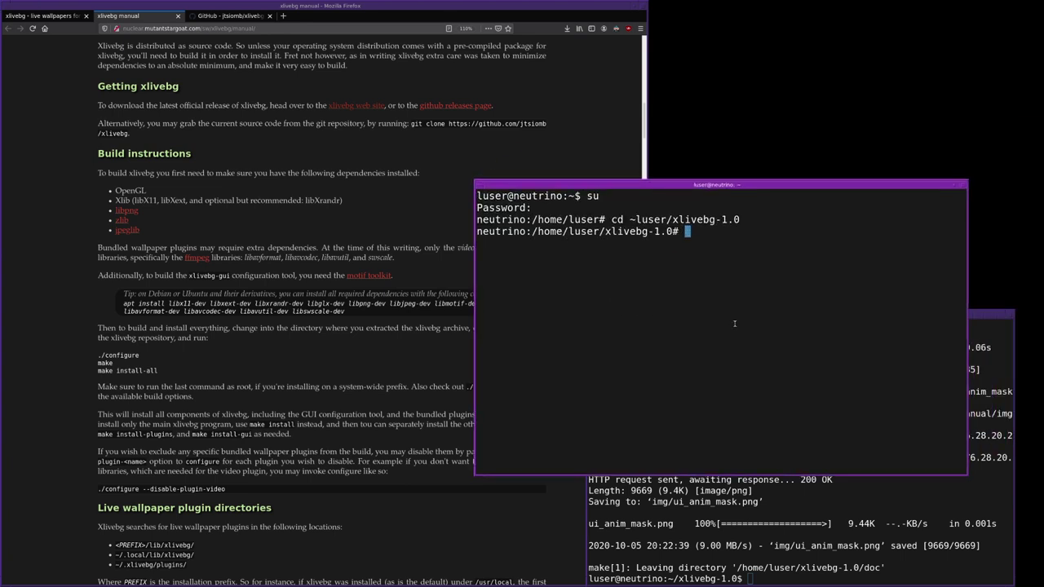
type("make install-all")
key("BackSpace")
key("BackSpace")
key("BackSpace")
key("BackSpace")
type("-all")
key("Return")
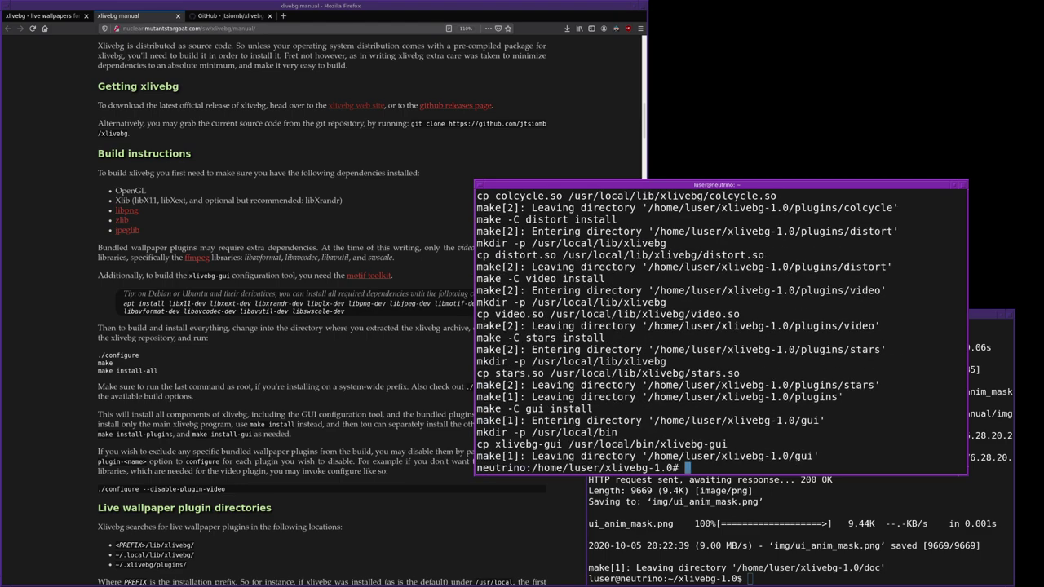
Exit the root shell and close its terminal window
type("exit")
key("Return")
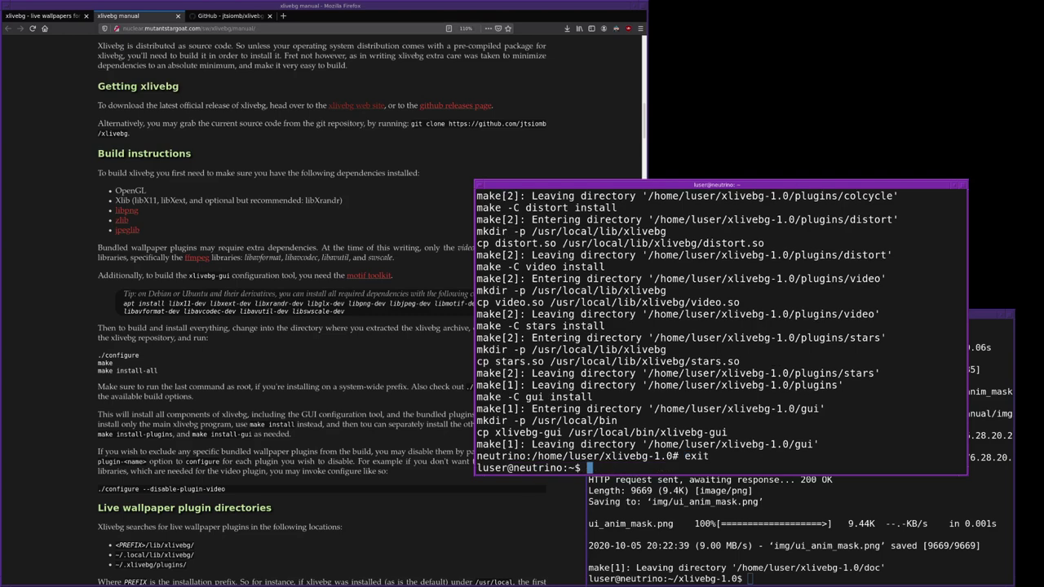
key("ctrl+d")
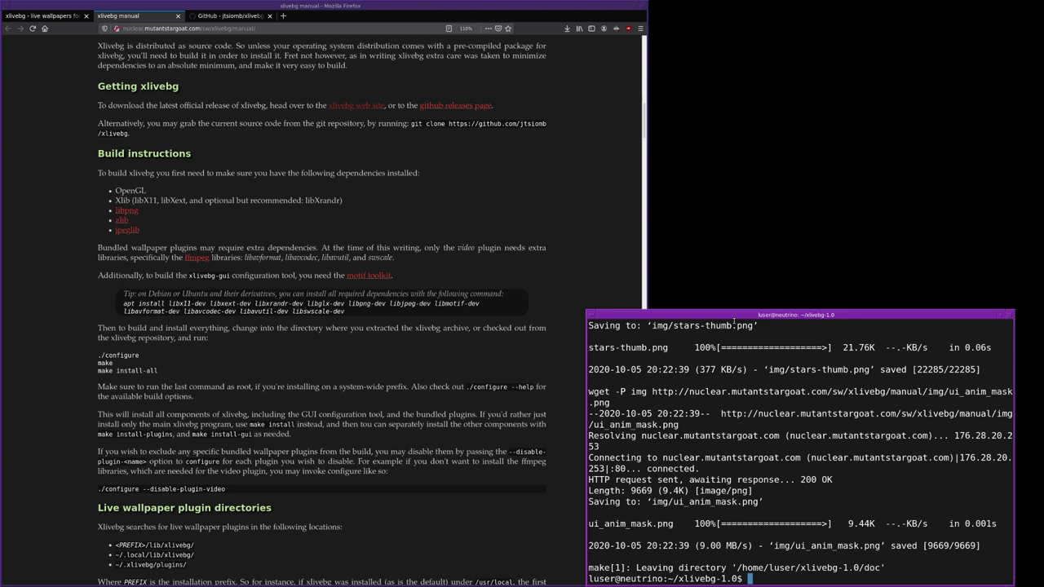
Bring Firefox forward, maximise it, then restore it to half width
left_click(296, 6)
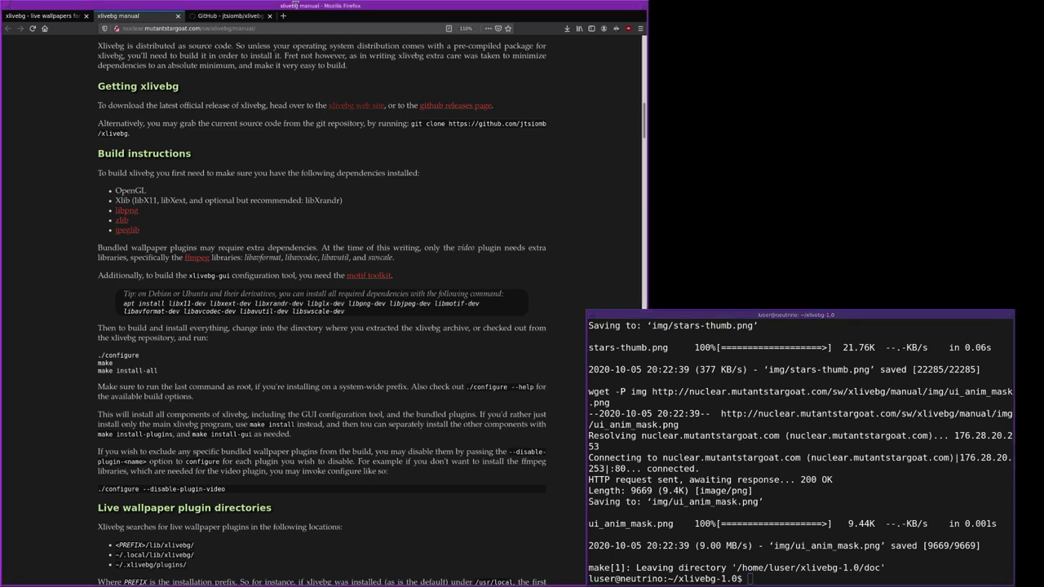
double_click(296, 6)
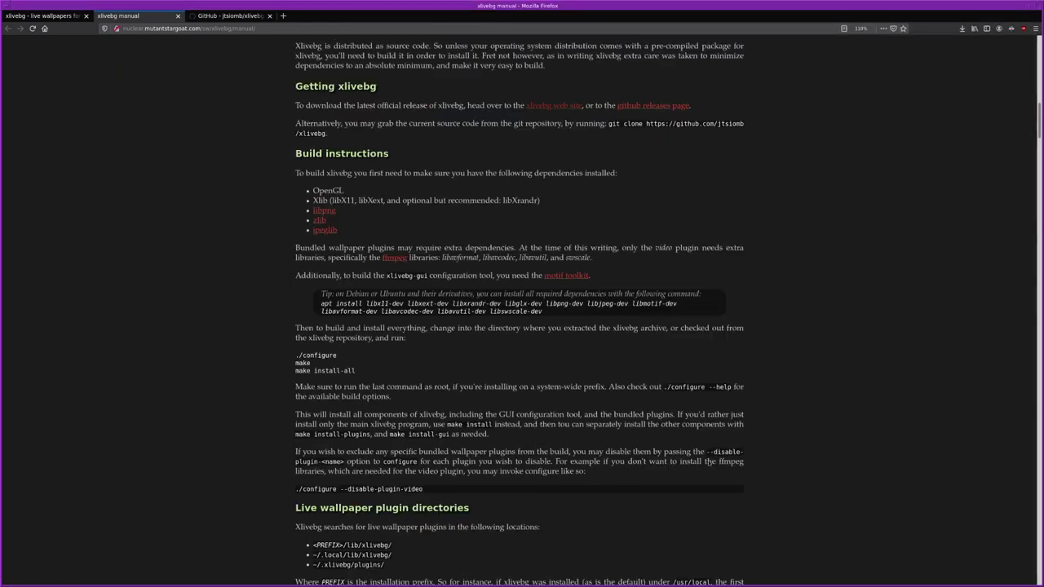
double_click(514, 6)
scroll(516, 6, "up", 1)
Return the xlivebg-1.0 terminal to the home folder with cd
left_click(678, 386)
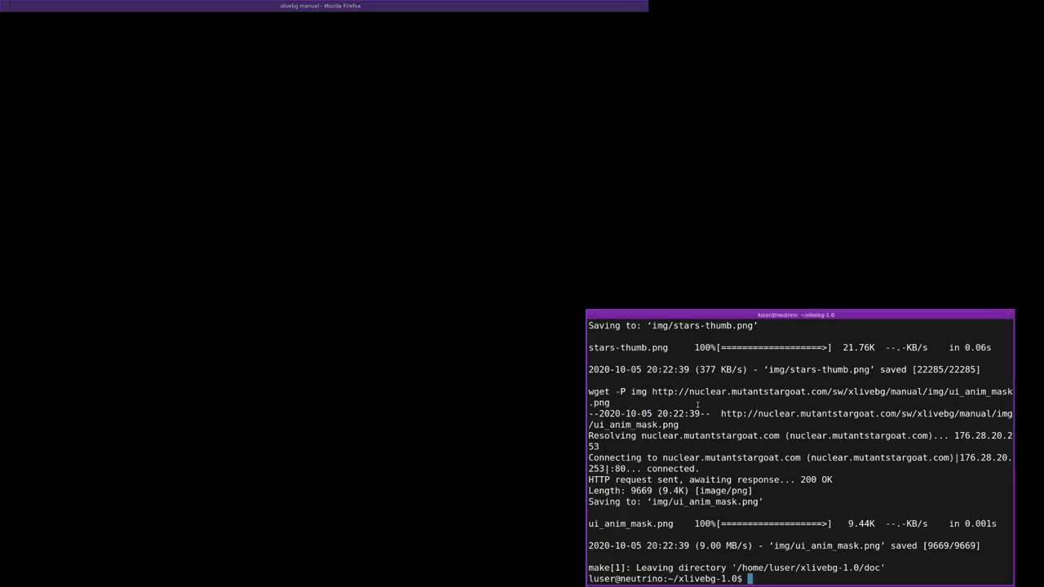
type("cd")
key("Return")
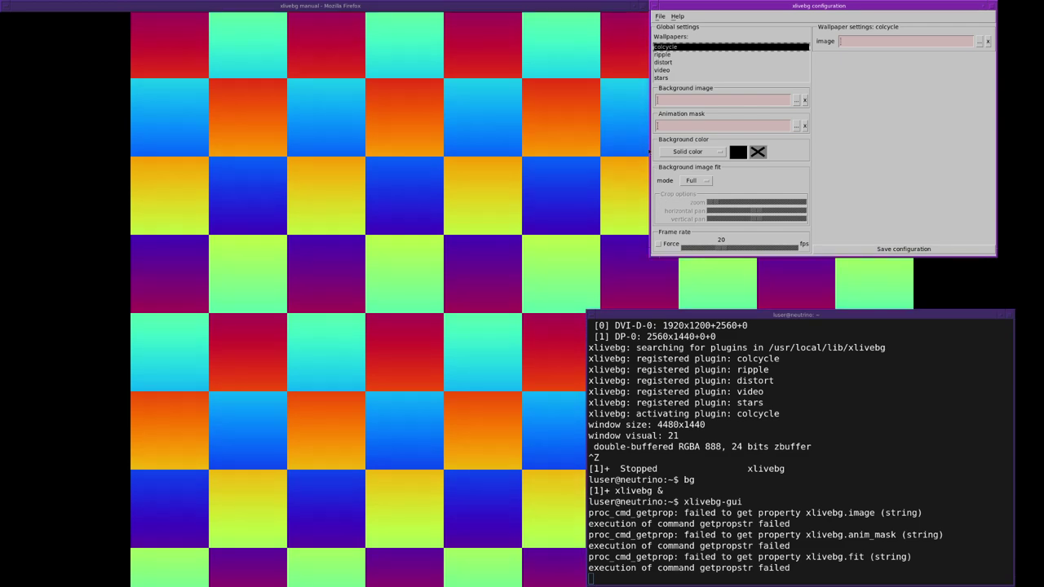
Move the xlivebg-gui configuration window to the left of the screen
left_click_drag(917, 108, 366, 287)
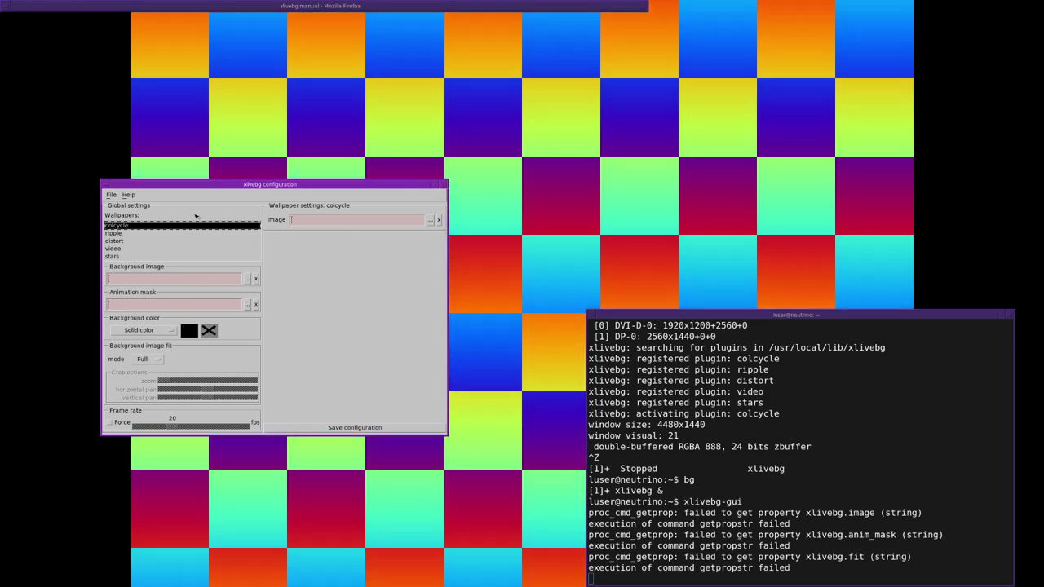
left_click_drag(207, 186, 221, 146)
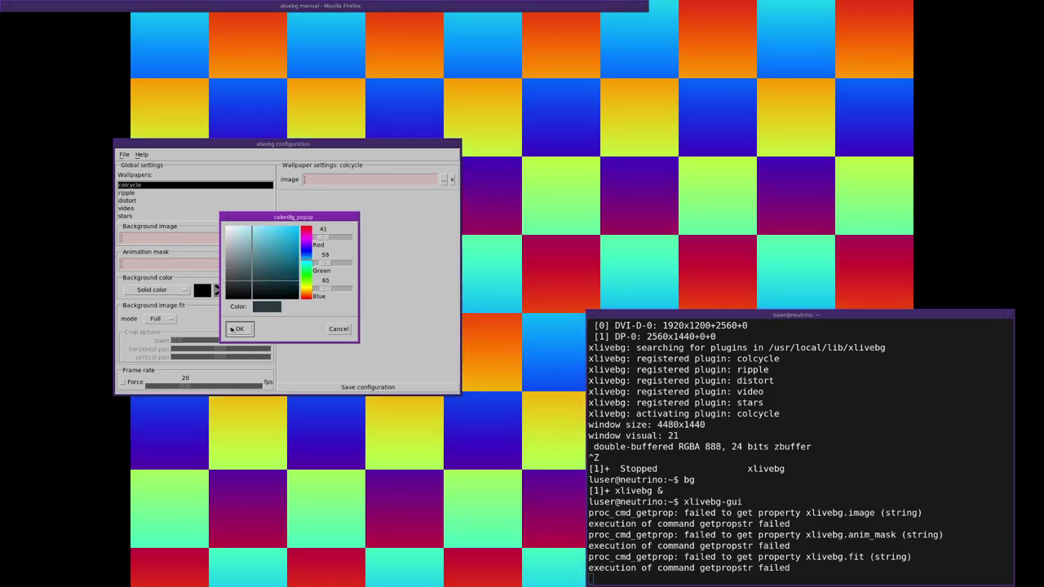
Apply the dark teal colour, try vertical and horizontal gradients, then revert to Solid color
left_click(239, 328)
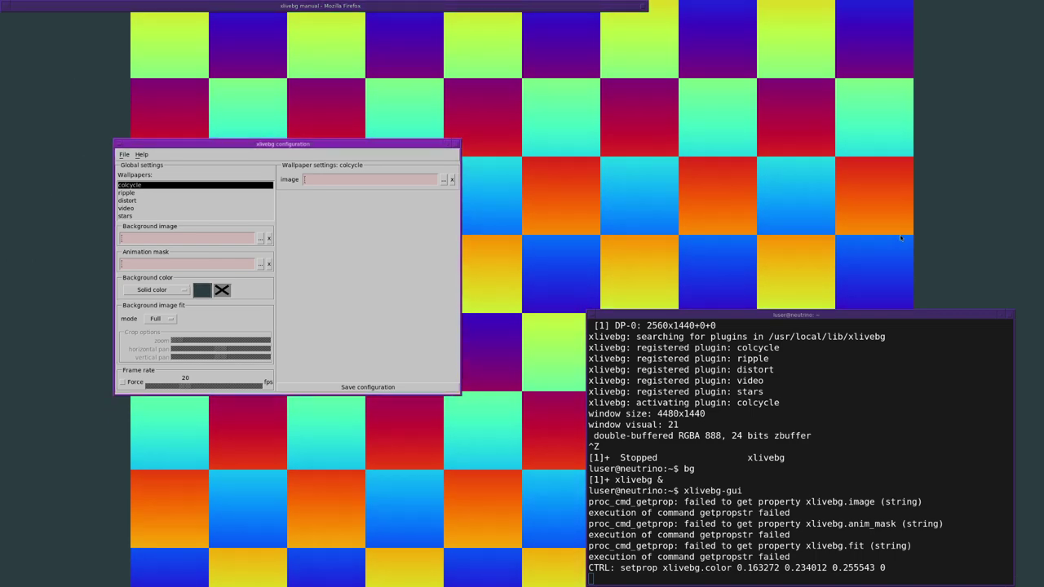
left_click(172, 290)
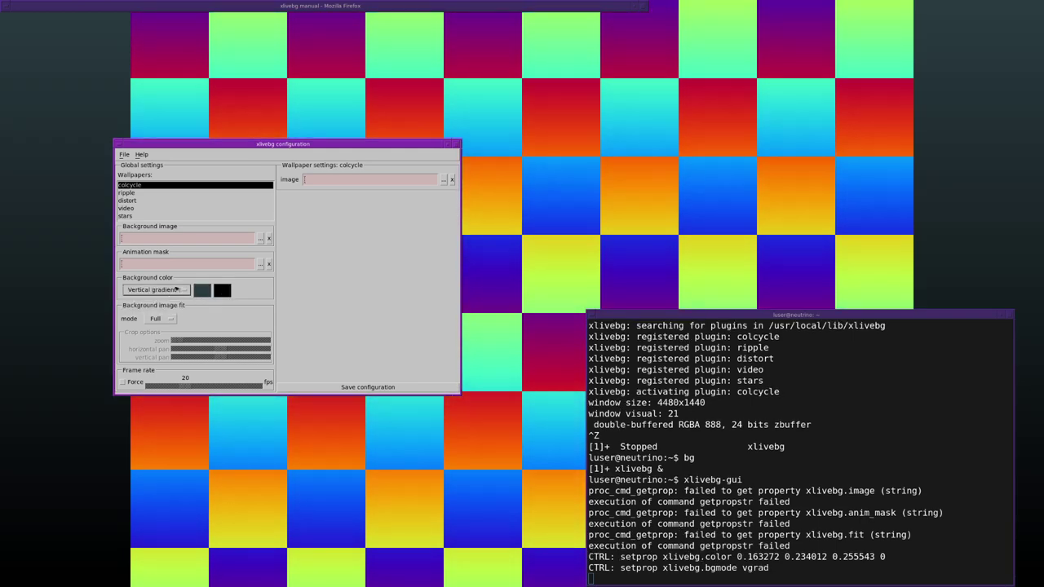
left_click(159, 299)
left_click(163, 299)
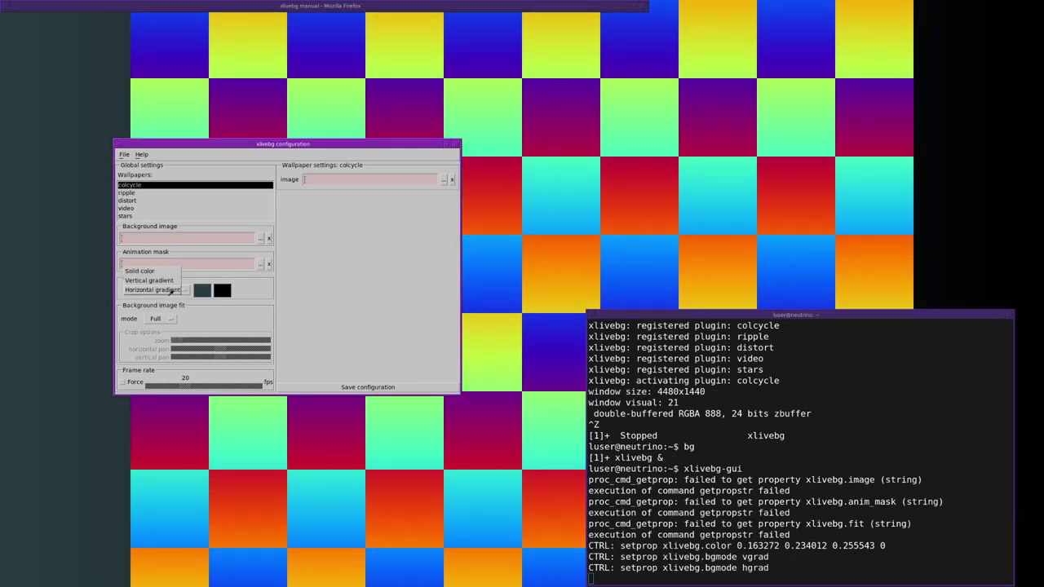
left_click(151, 271)
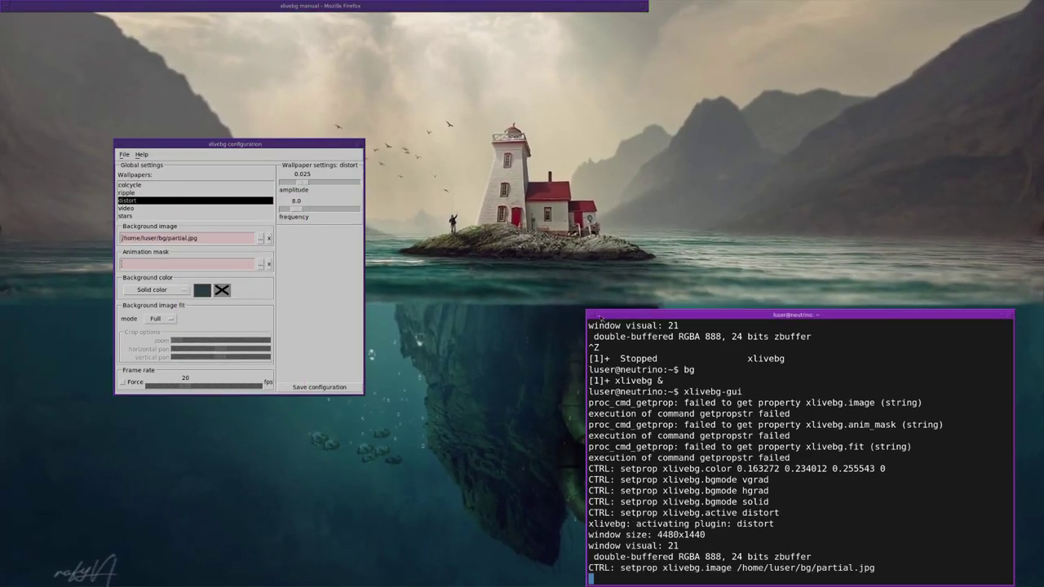
Minimize the terminal, widen the settings window and lower the distort amplitude to 0.008
left_click(1000, 318)
mouse_move(216, 144)
left_mouse_down()
mouse_move(674, 285)
mouse_move(799, 114)
mouse_move(163, 137)
left_mouse_up()
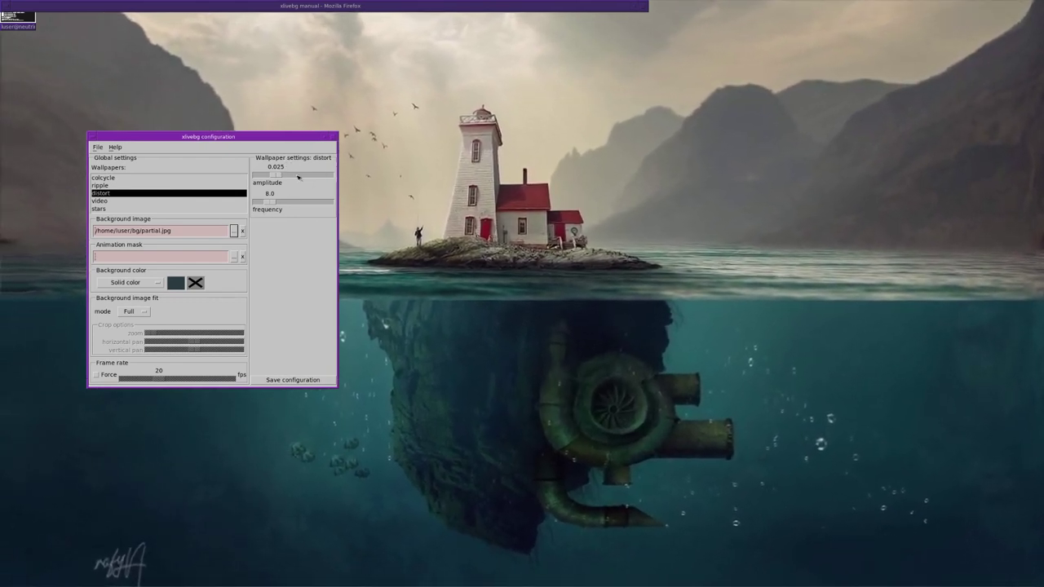
left_click_drag(337, 285, 396, 285)
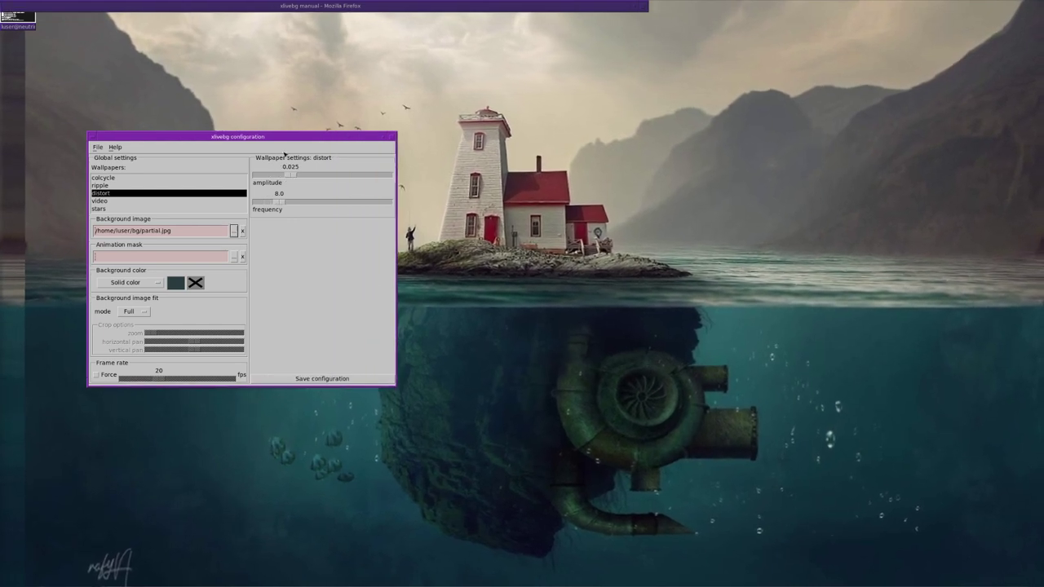
mouse_move(291, 175)
left_mouse_down()
mouse_move(271, 183)
mouse_move(317, 201)
left_mouse_up()
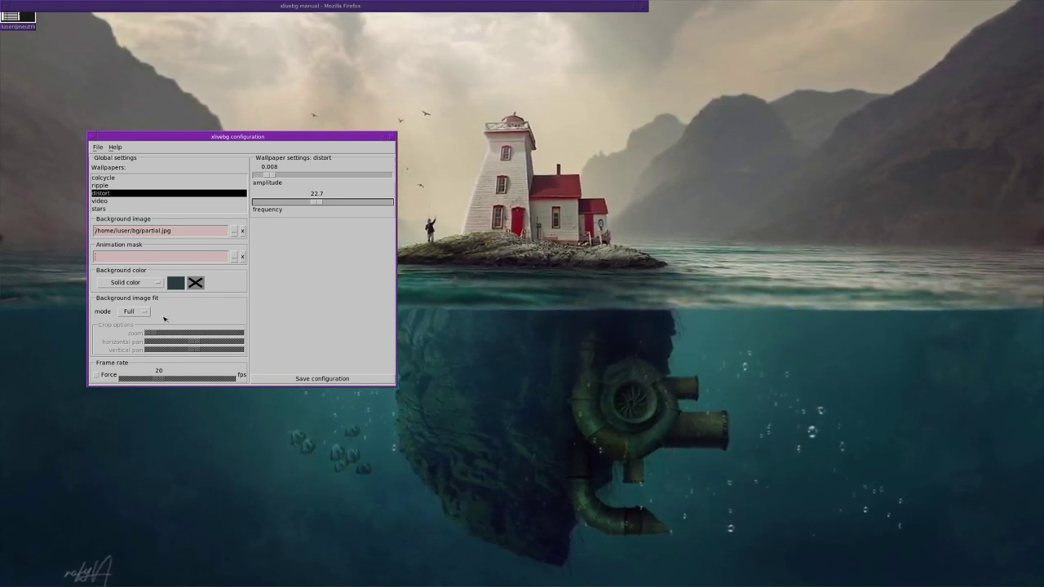
Browse into the bg folder and pick partial_mask.jpg as the animation mask
left_click(234, 258)
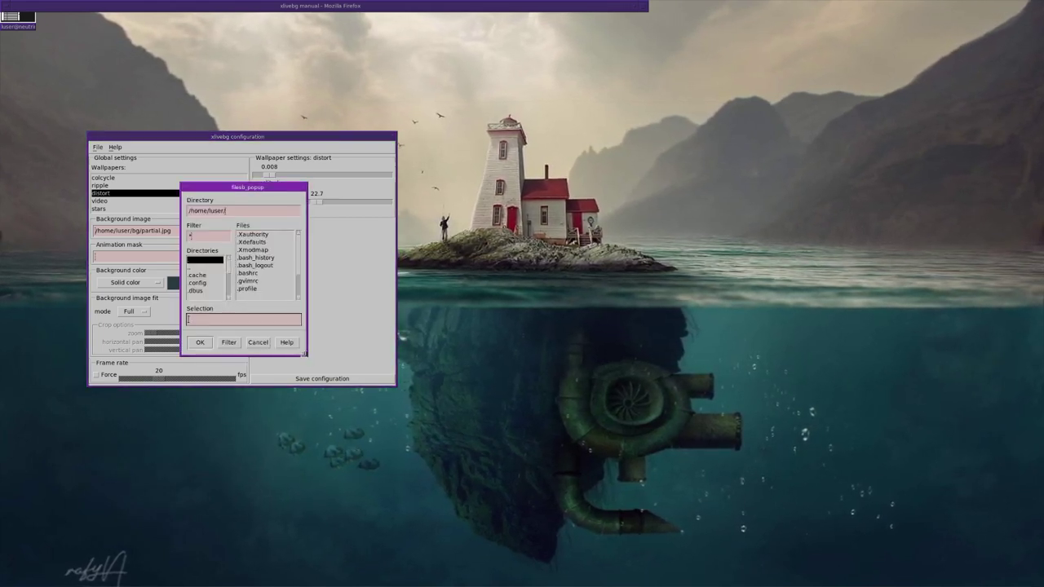
left_click_drag(305, 355, 363, 408)
double_click(206, 337)
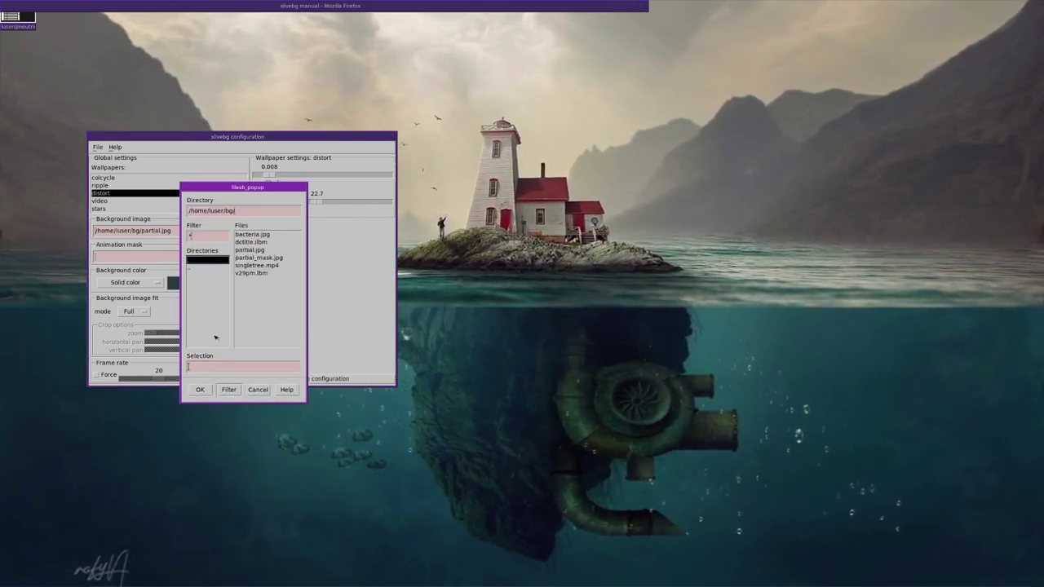
double_click(258, 257)
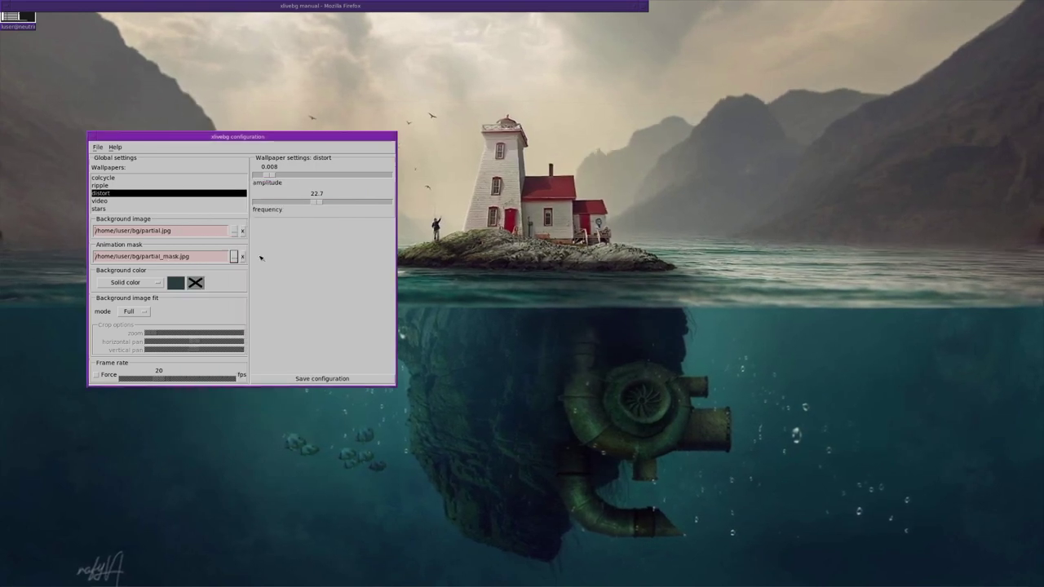
left_click_drag(269, 137, 232, 45)
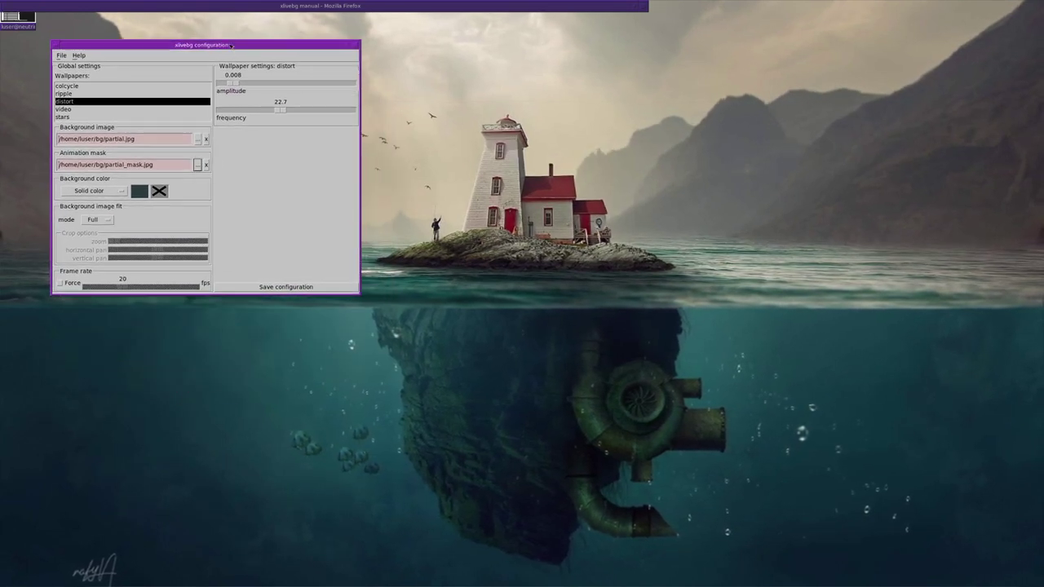
key("ctrl+alt+t")
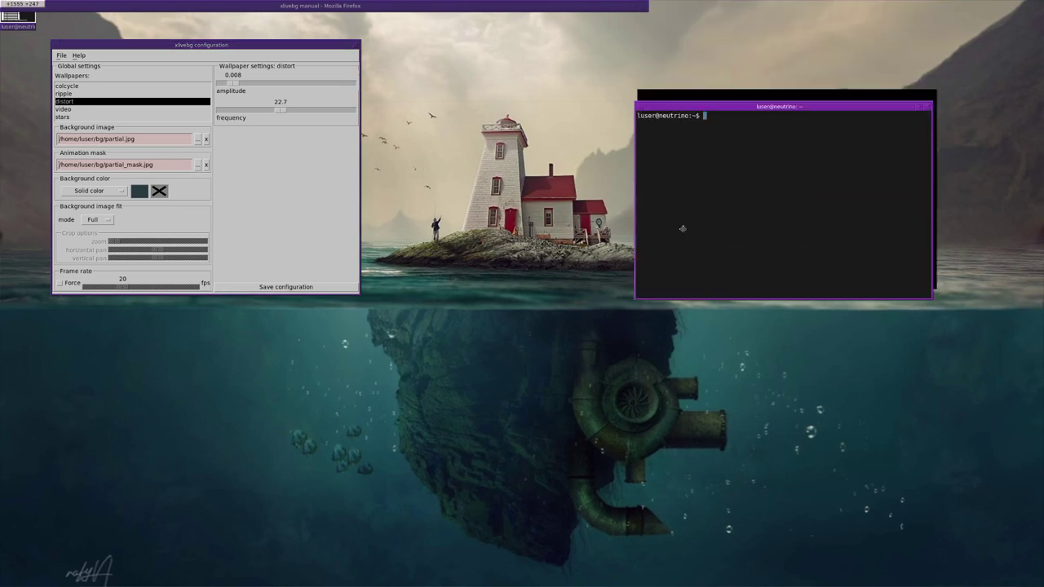
type("cd bg")
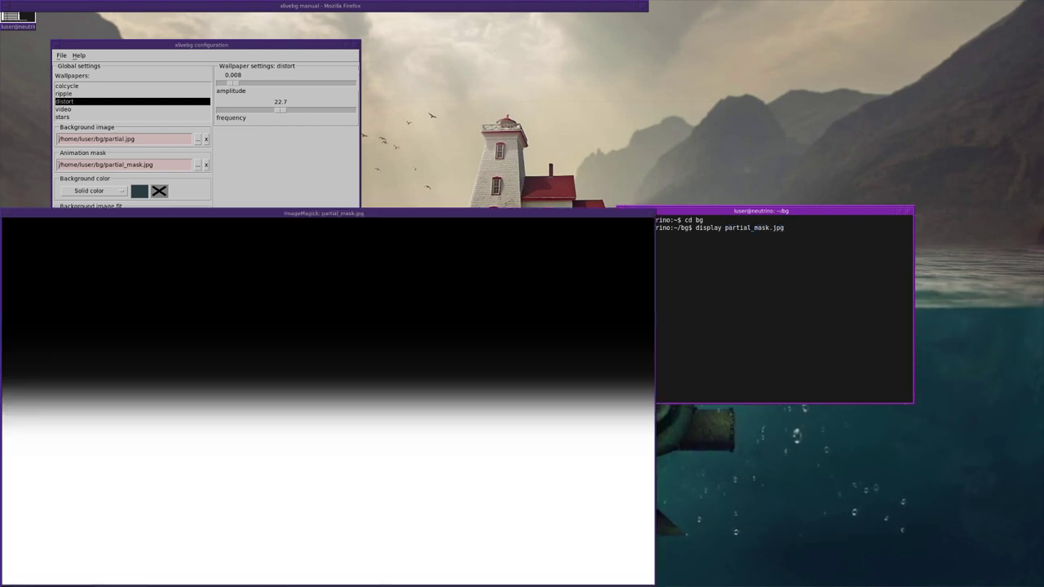
mouse_move(293, 379)
left_mouse_down()
mouse_move(484, 286)
mouse_move(577, 269)
left_mouse_up()
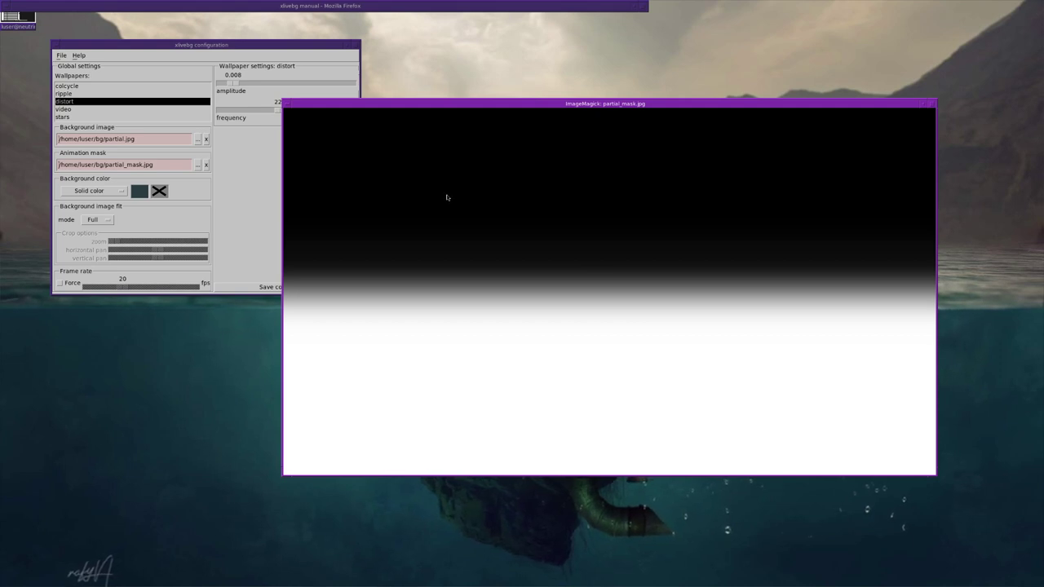
left_click(291, 110)
key("q")
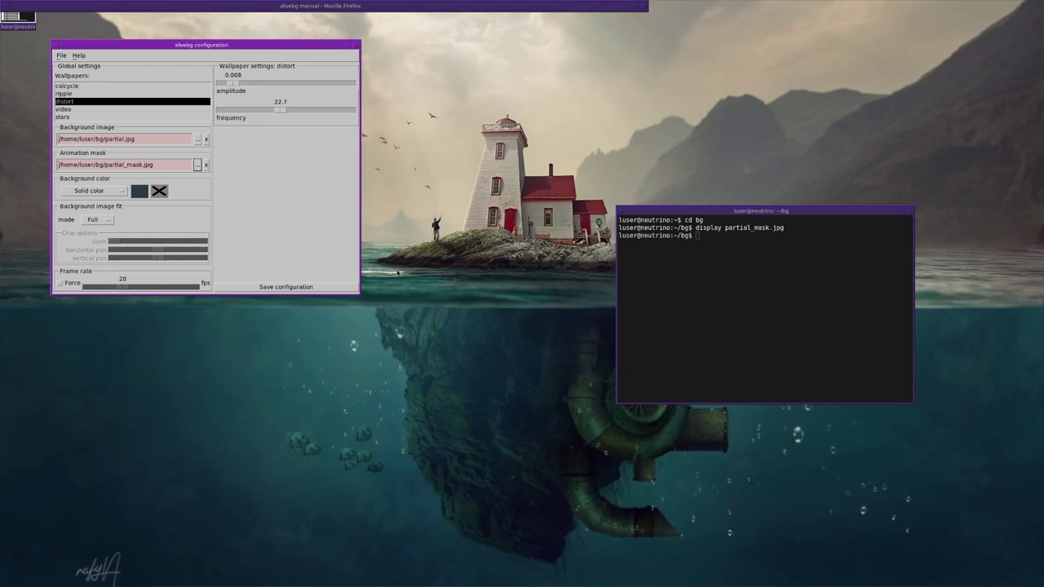
left_click(714, 262)
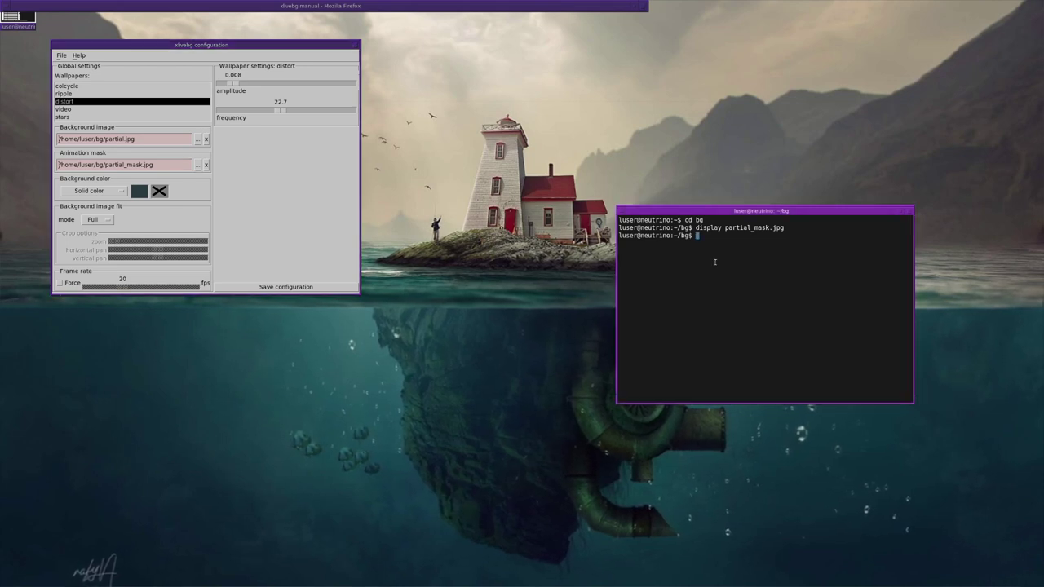
left_click(621, 213)
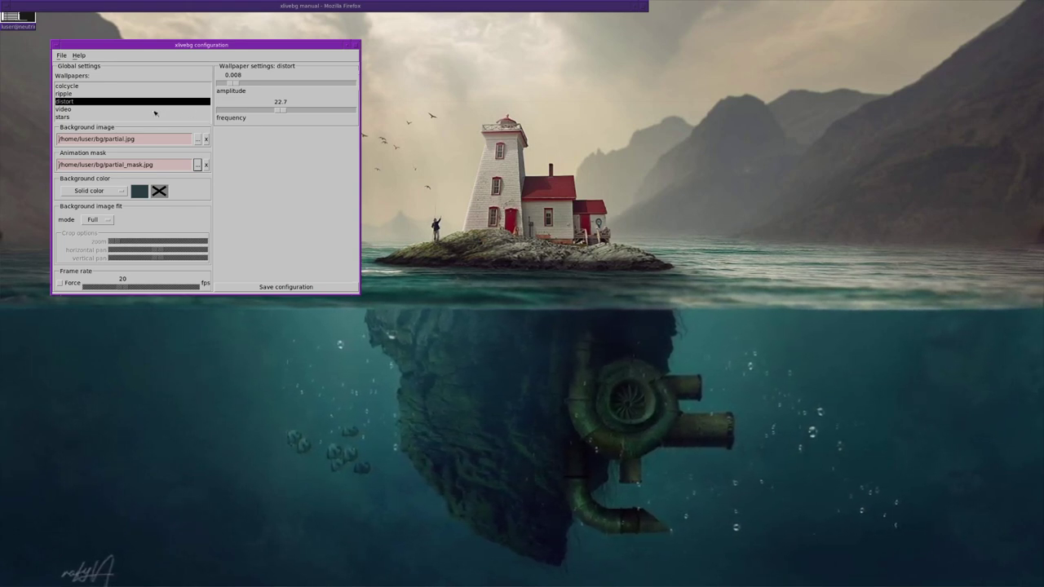
Pick ripple from the Wallpapers list and choose bacteria.jpg as its background image
left_click(82, 94)
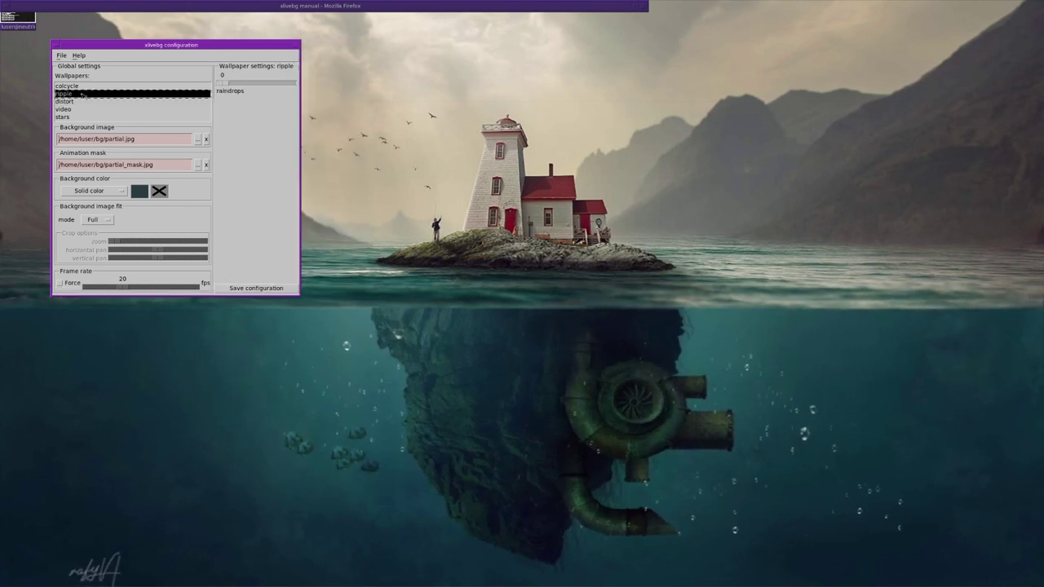
left_click(197, 139)
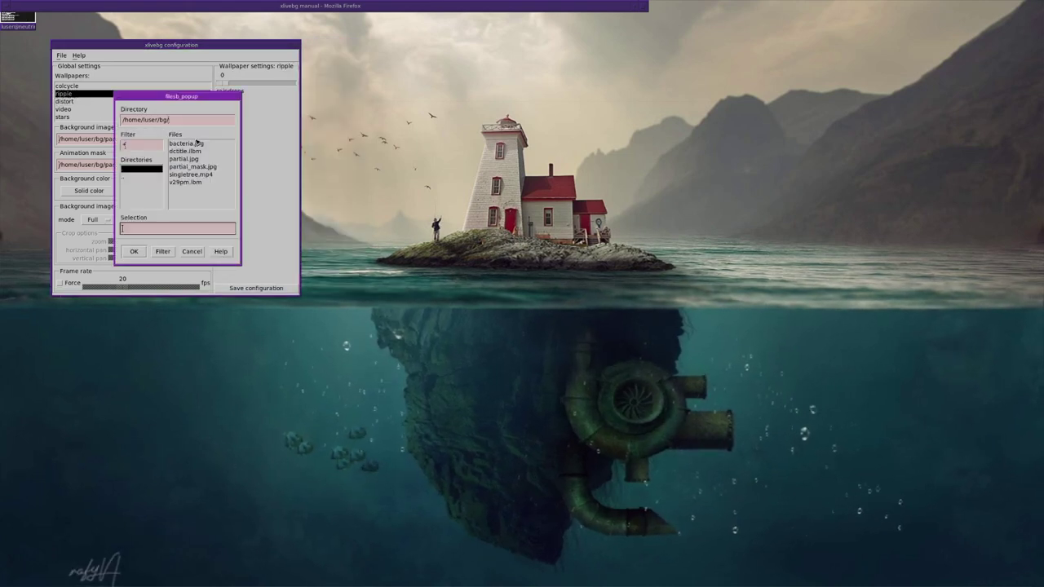
double_click(191, 144)
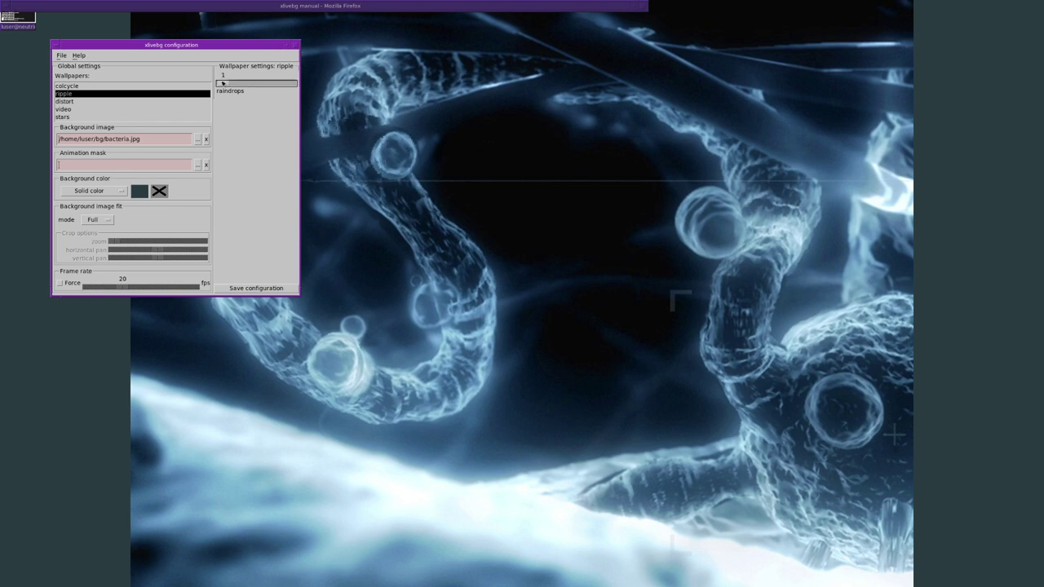
Raise ripple raindrops to 67 and centre the configuration window
left_click_drag(254, 85, 268, 84)
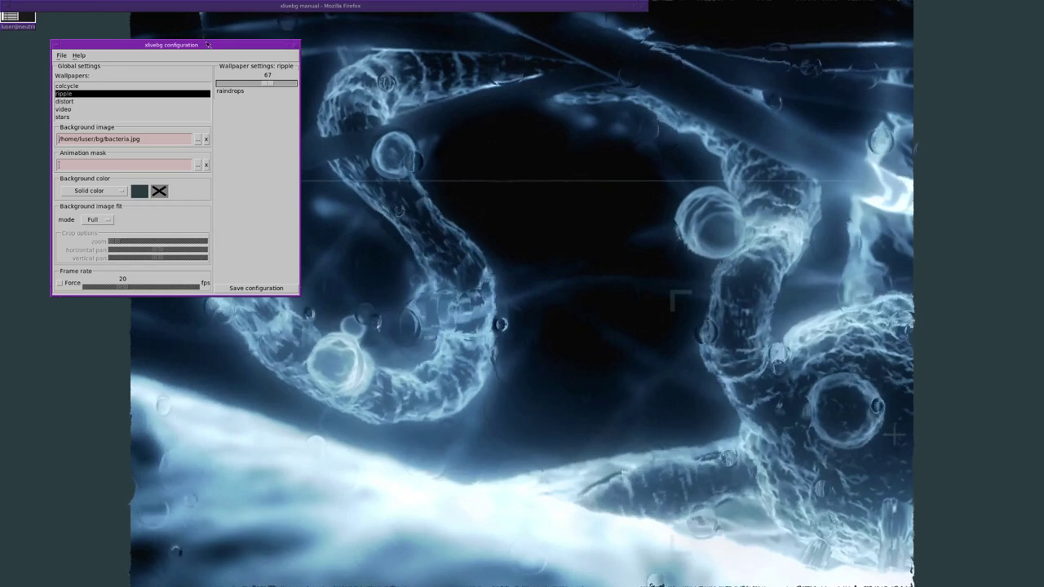
left_click_drag(204, 44, 404, 98)
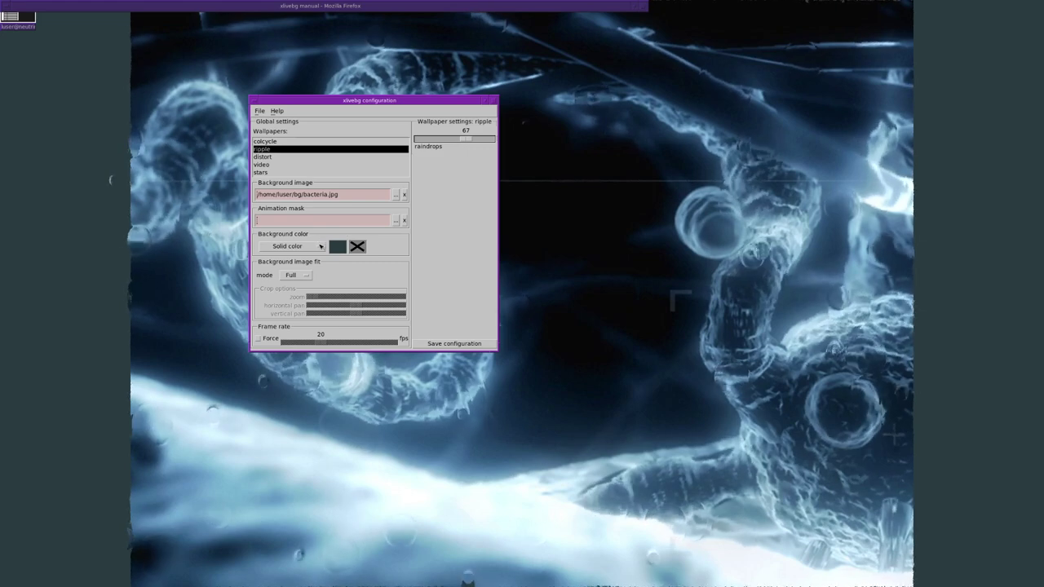
Use a vertical gradient background whose second colour is dark red 124, 42, 42
left_click(319, 245)
left_click(285, 255)
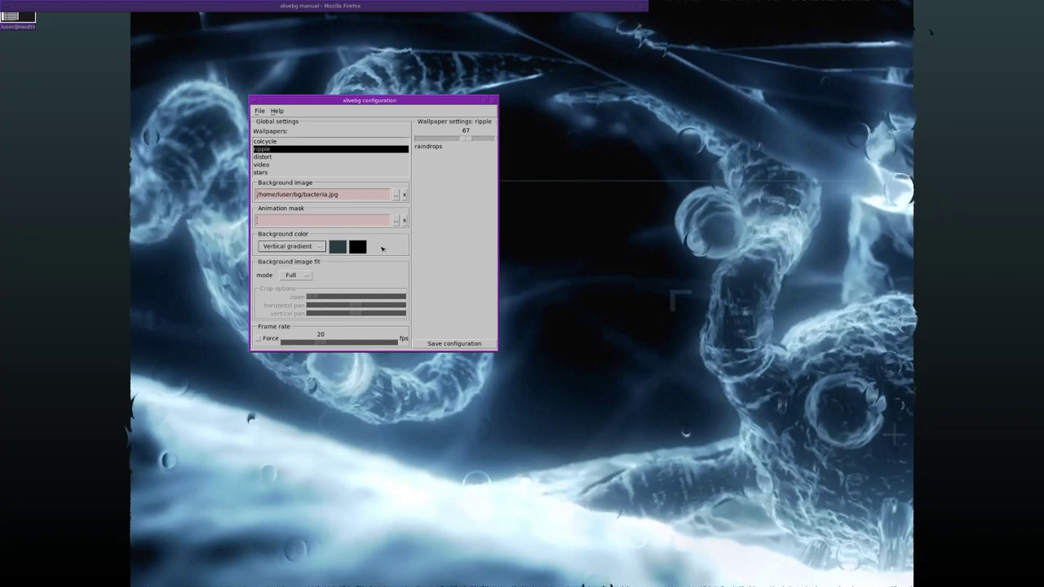
left_click(338, 246)
left_click(363, 222)
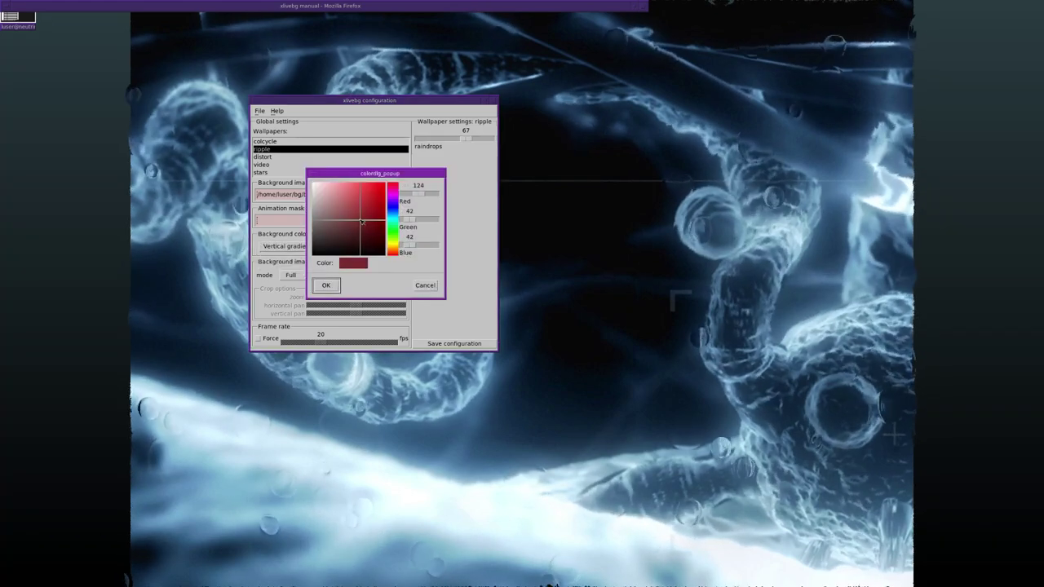
left_click(325, 284)
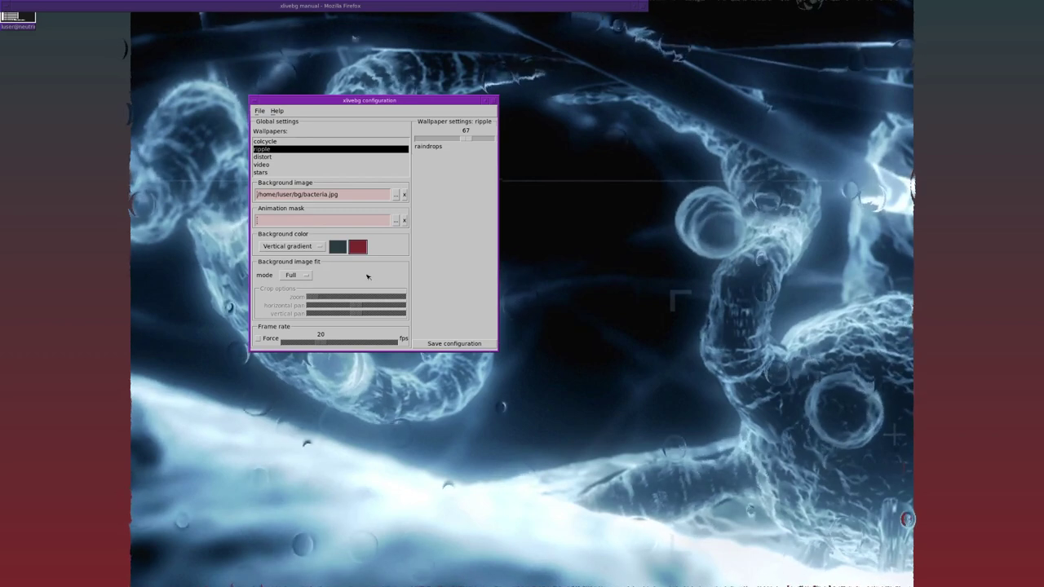
left_click(308, 275)
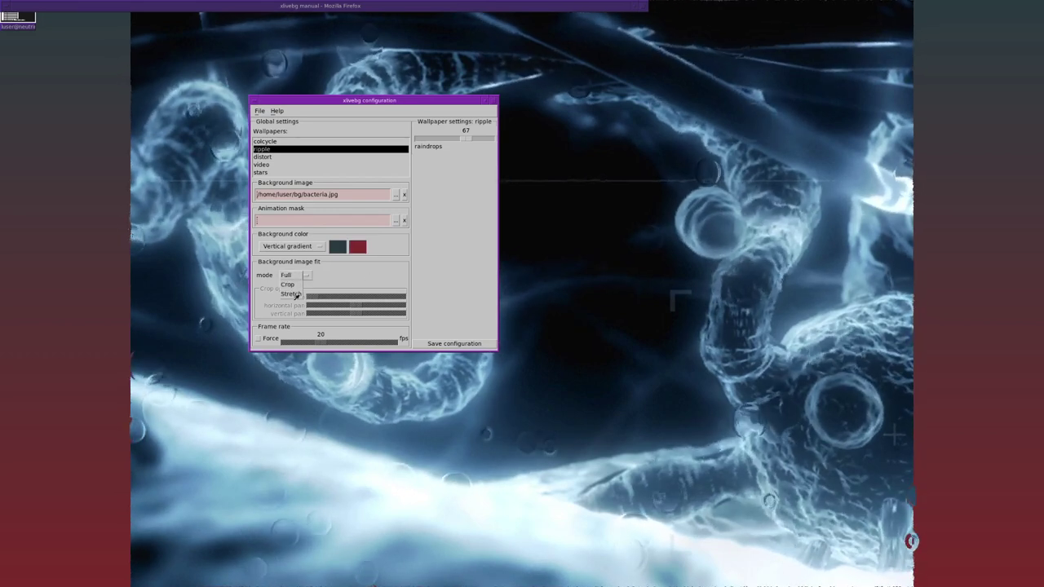
Set the background image fit mode to Crop after briefly trying Full
left_click(299, 294)
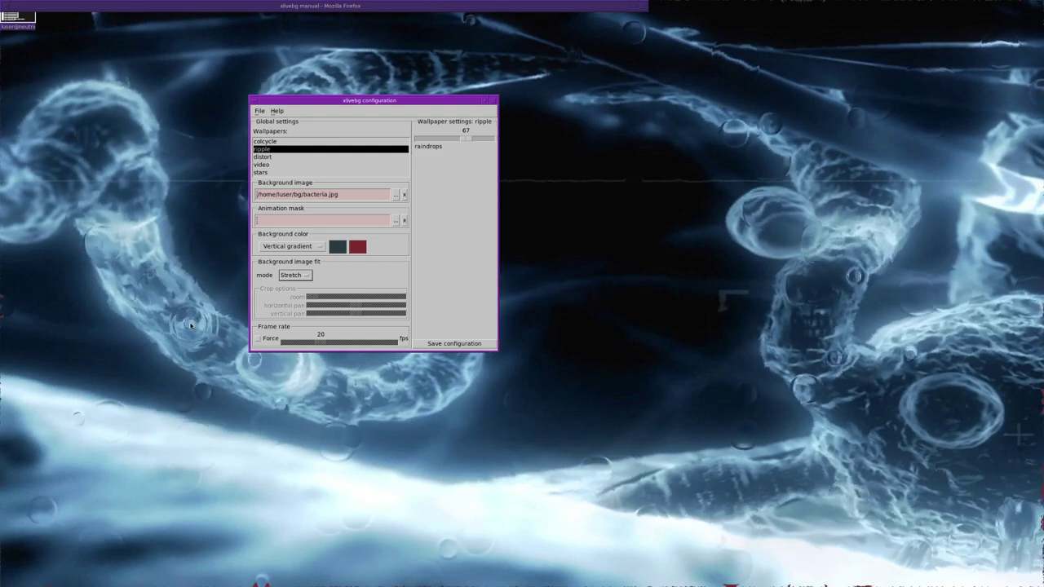
left_click(290, 275)
left_click(287, 266)
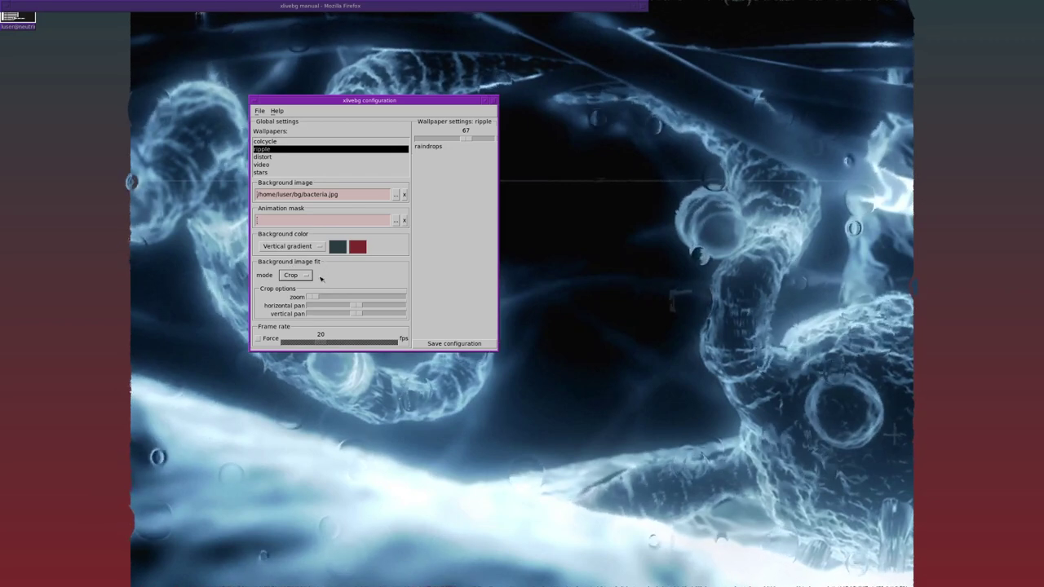
left_click(309, 277)
left_click(288, 284)
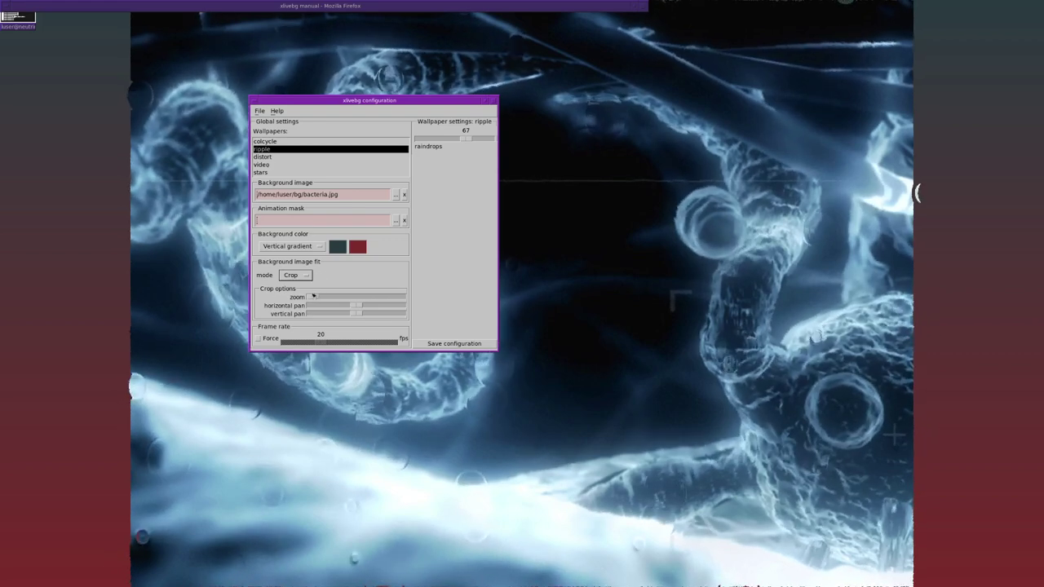
Adjust the crop zoom and vertical pan of the bacteria image
left_click_drag(313, 298, 350, 300)
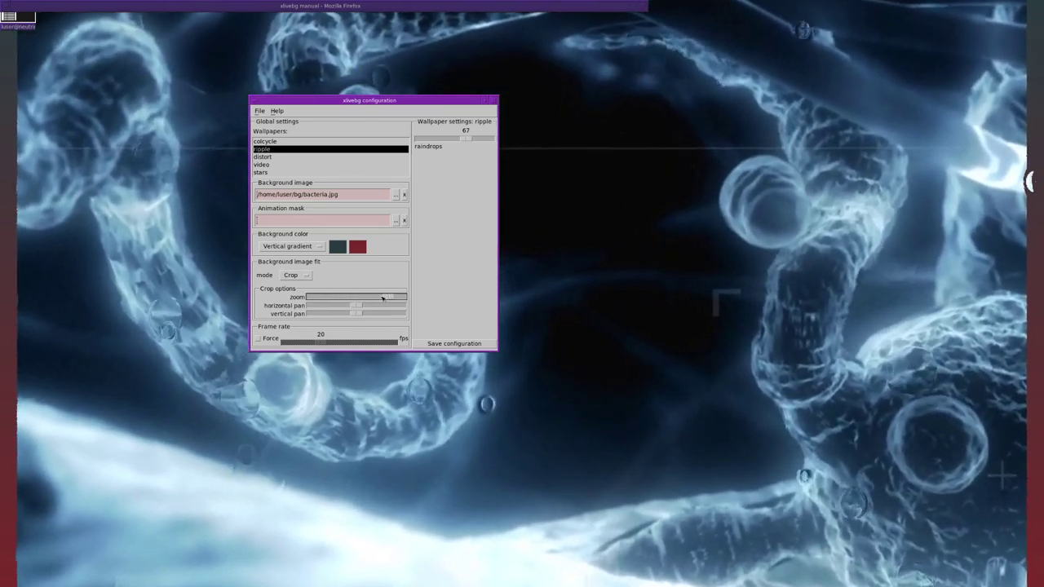
mouse_move(350, 299)
left_mouse_down()
mouse_move(324, 298)
mouse_move(406, 298)
left_mouse_up()
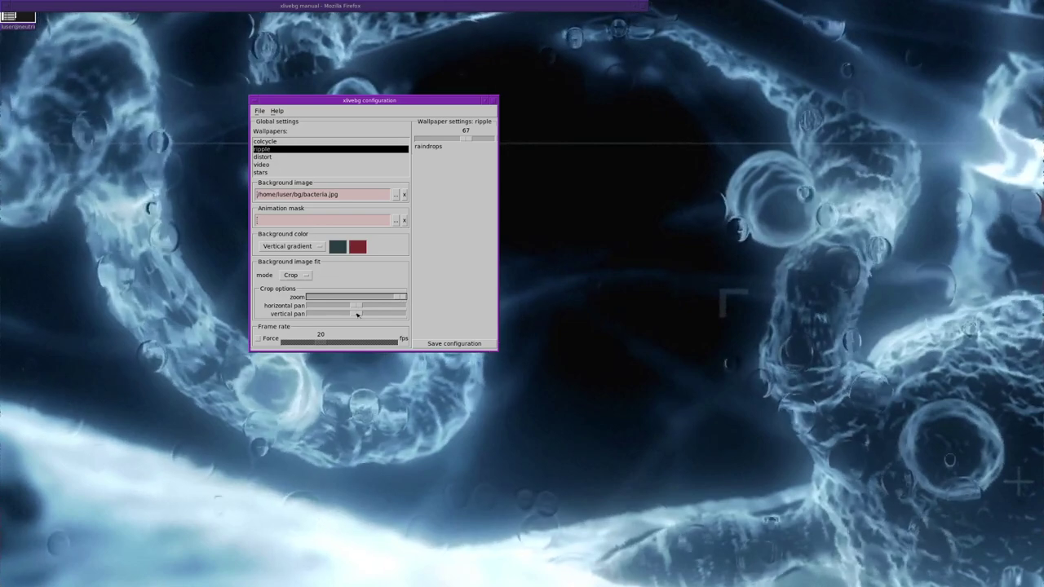
left_click_drag(357, 313, 331, 314)
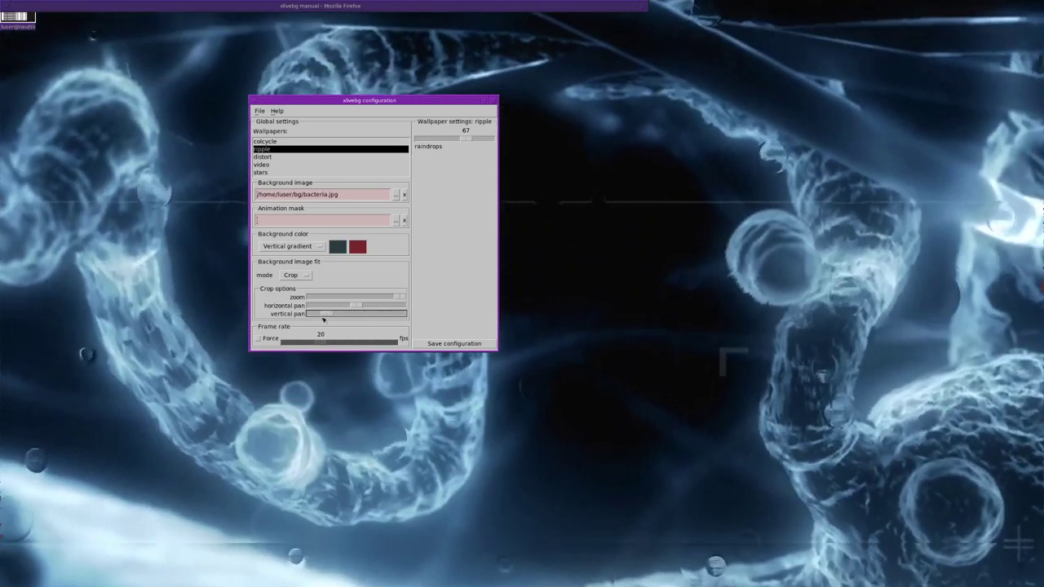
mouse_move(324, 320)
left_mouse_down()
mouse_move(353, 318)
mouse_move(383, 297)
left_mouse_up()
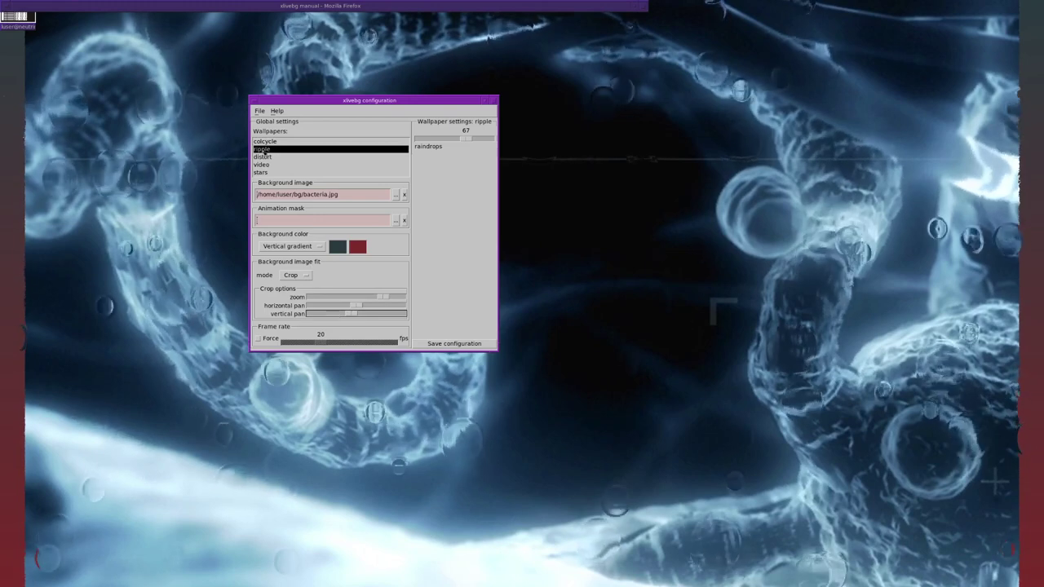
Run distort at frequency 27.8, testing forced frame rates before unticking Force
left_click(272, 156)
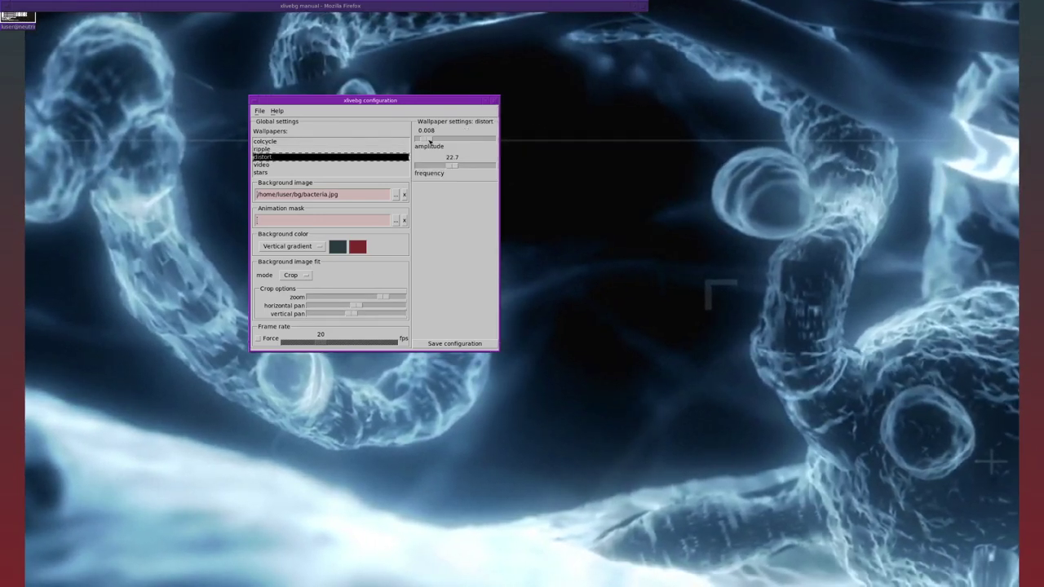
left_click_drag(455, 166, 459, 166)
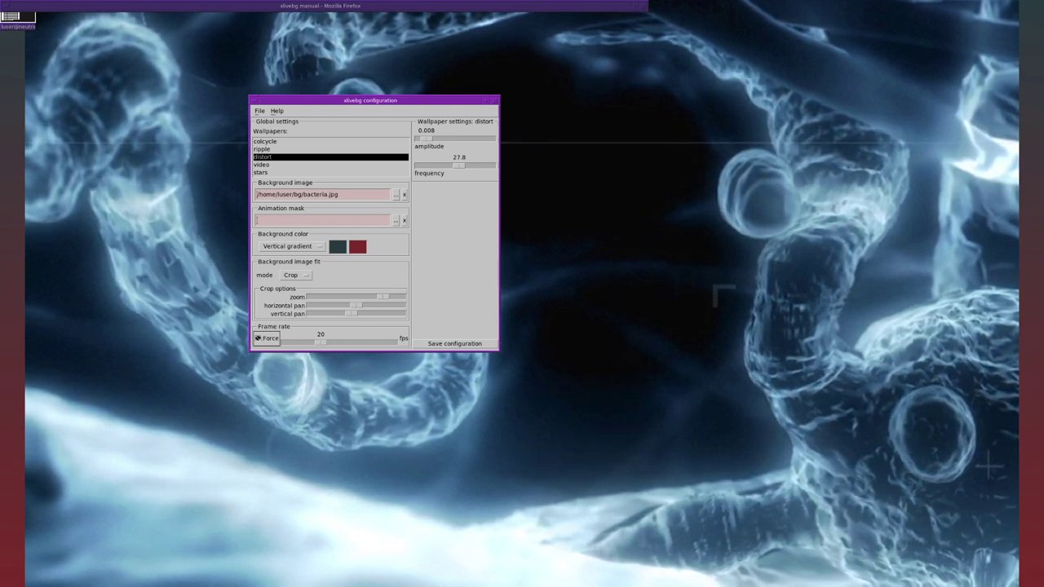
left_click(258, 338)
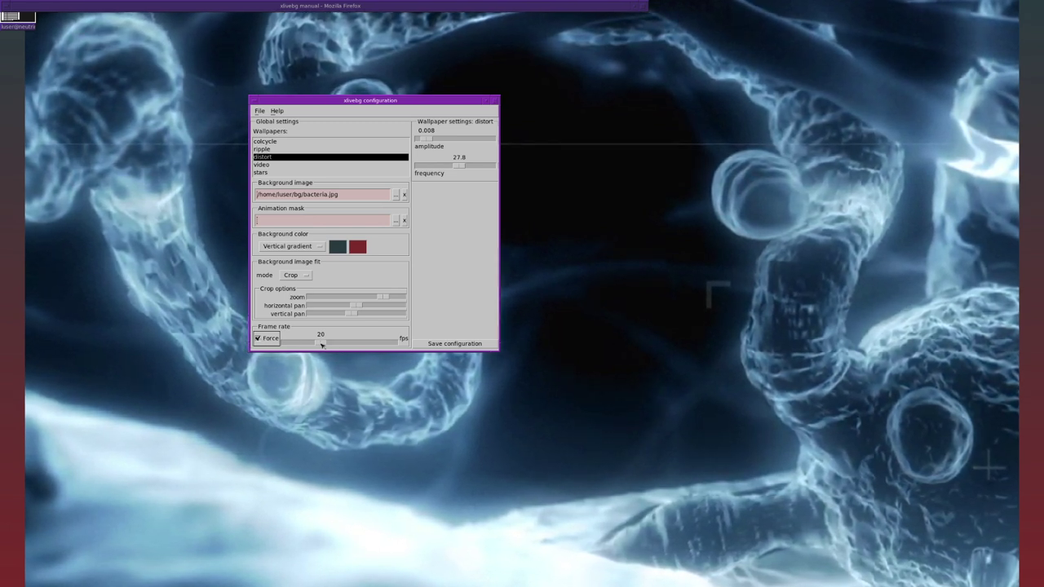
left_click_drag(321, 344, 291, 344)
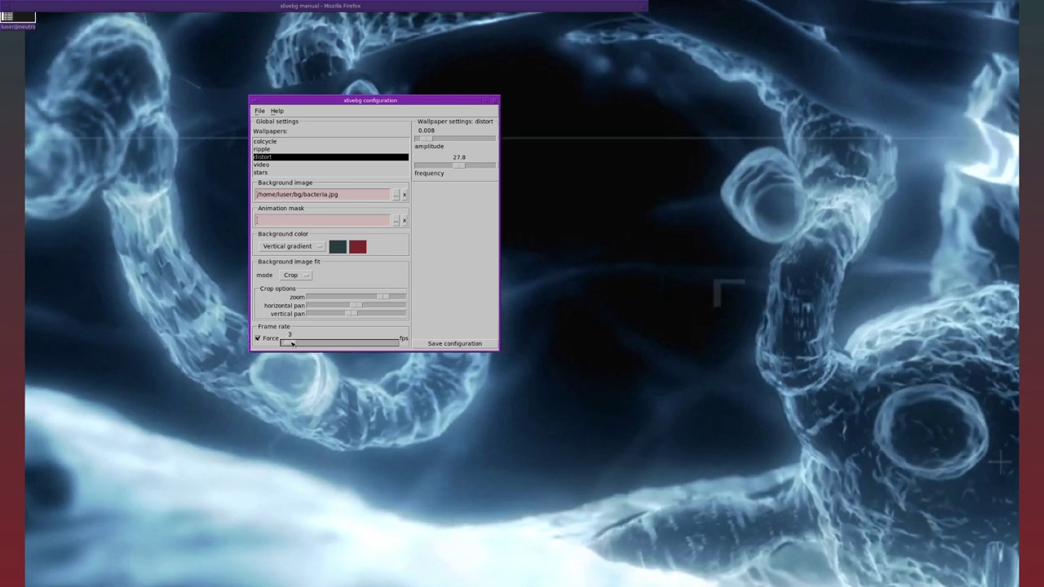
left_click_drag(295, 343, 370, 344)
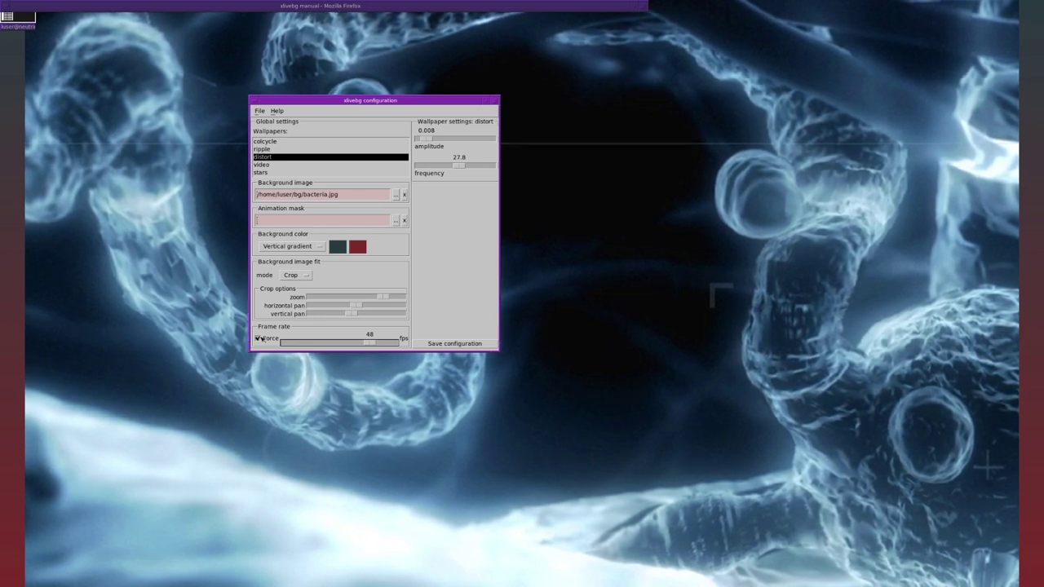
left_click(260, 338)
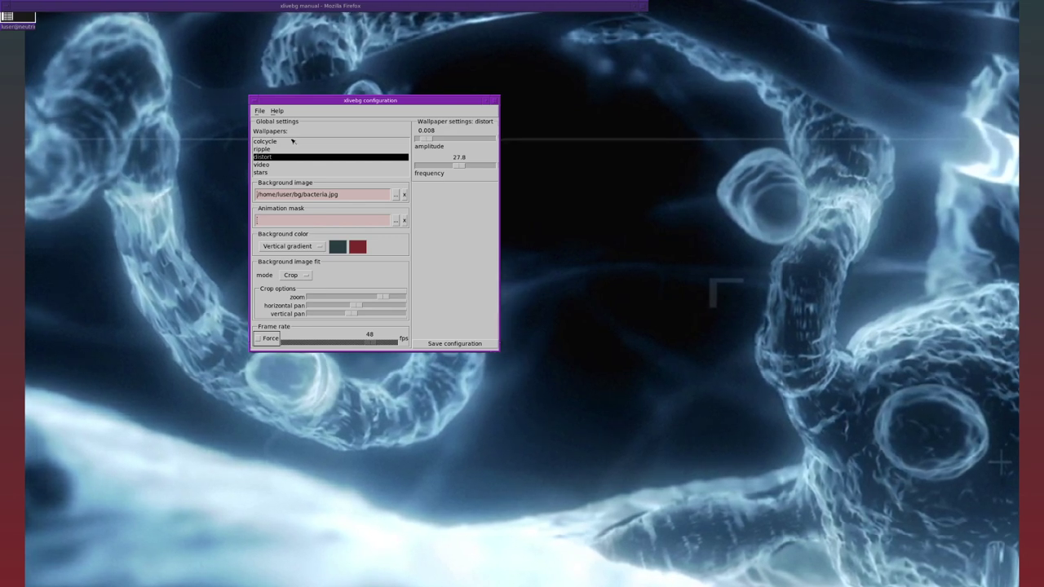
Select colcycle in the Wallpapers list and reposition the settings window
left_click(292, 141)
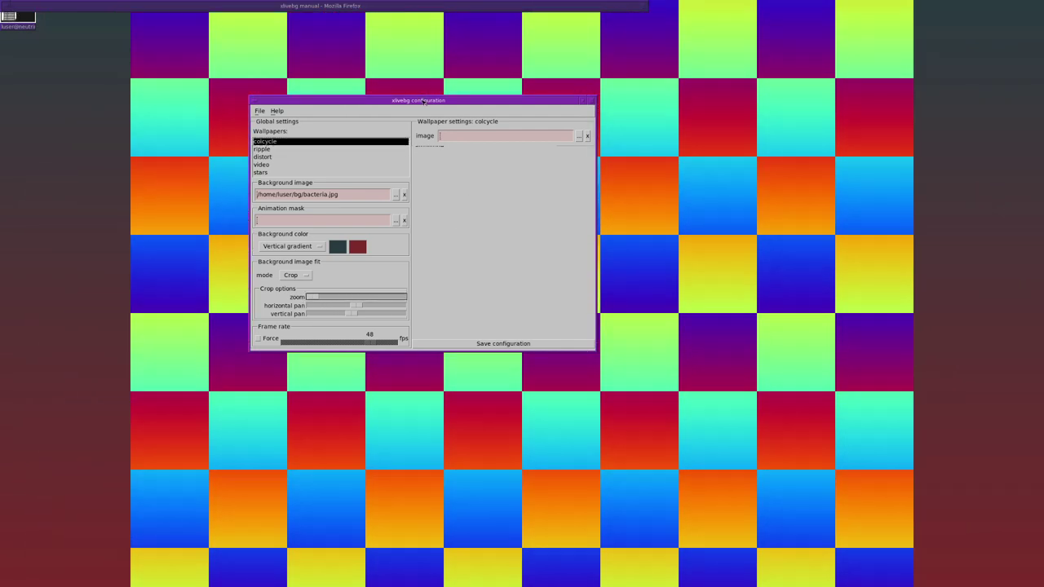
mouse_move(421, 100)
left_mouse_down()
mouse_move(345, 170)
mouse_move(308, 129)
left_mouse_up()
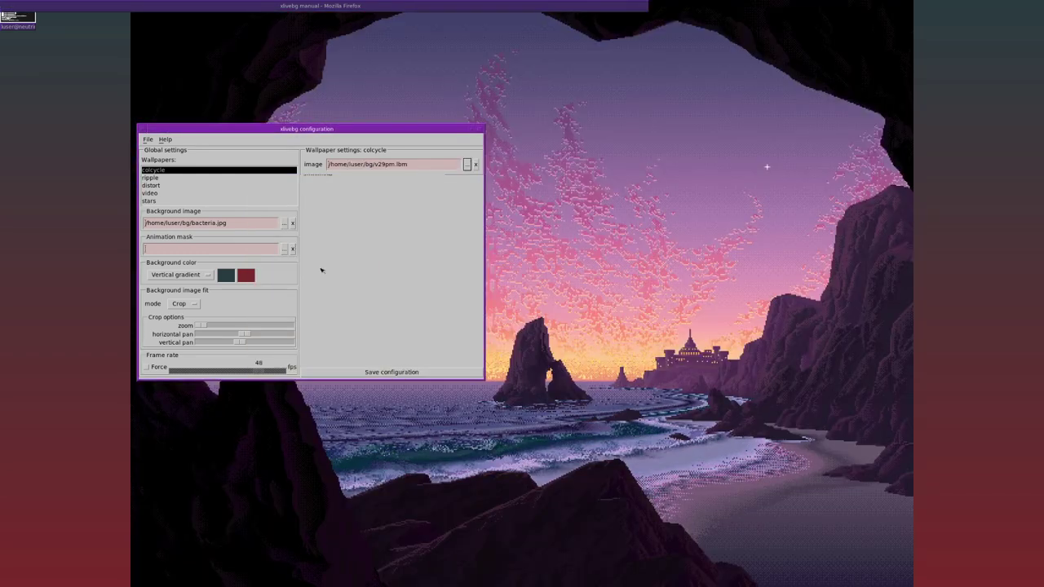
Move the settings window to the top-left and bring Firefox to the front
mouse_move(363, 130)
left_mouse_down()
mouse_move(870, 34)
mouse_move(270, 47)
left_mouse_up()
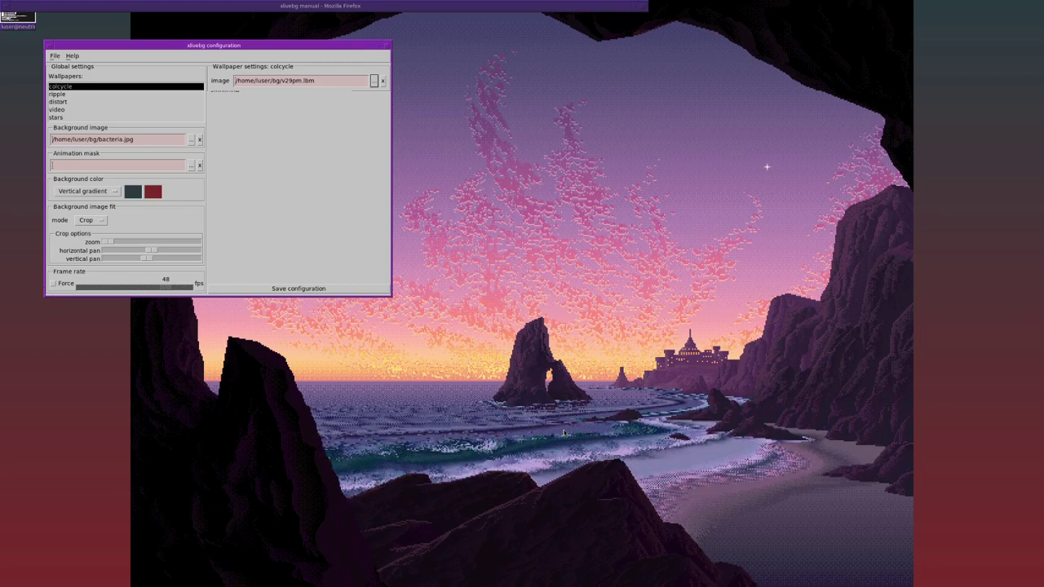
left_click(268, 3)
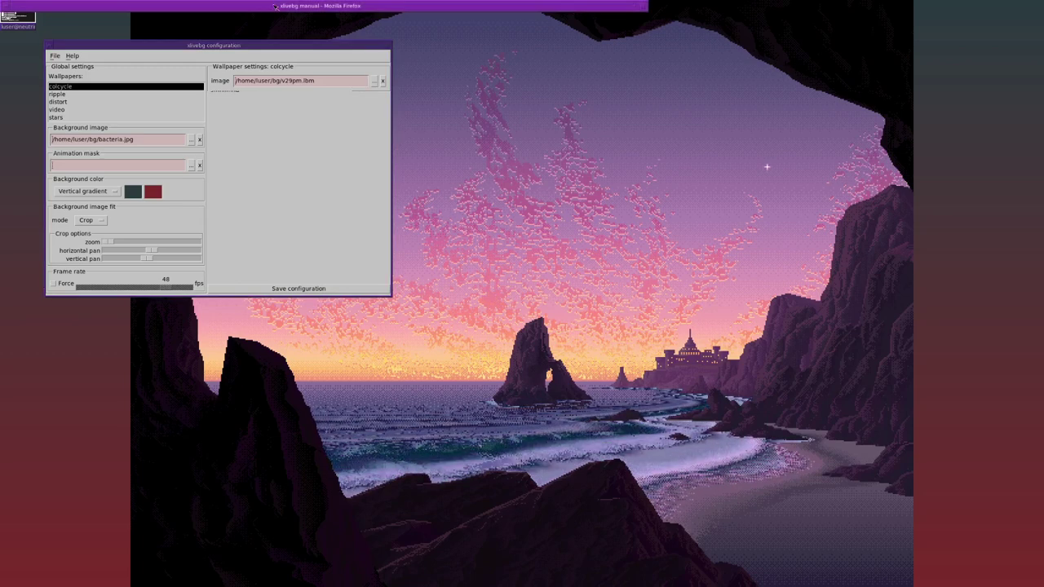
Unroll Firefox and scroll the xlivebg manual to the Bundled live wallpapers section
double_click(302, 6)
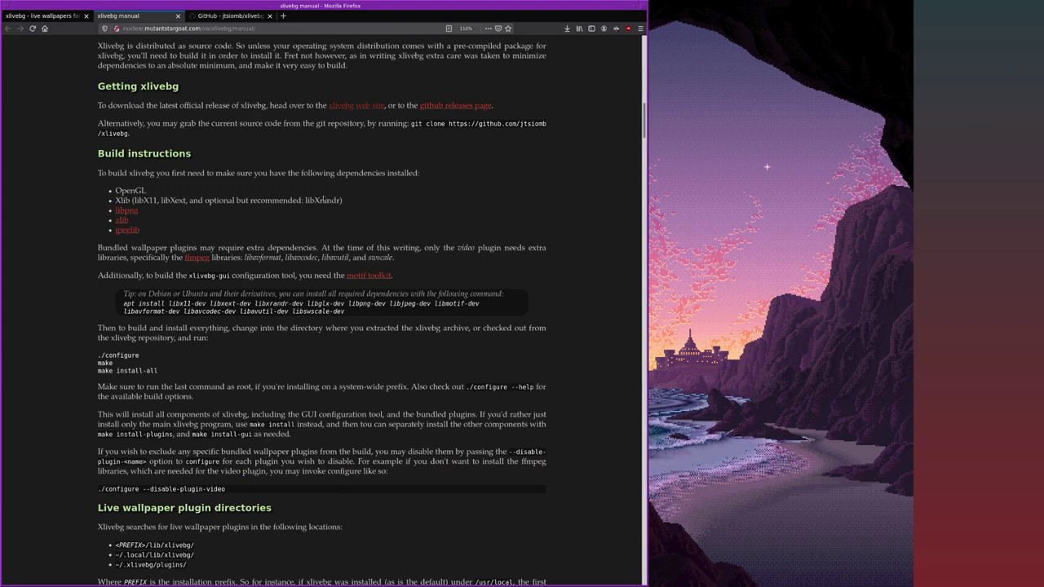
scroll(196, 211, "down", 1)
scroll(212, 208, "down", 2)
scroll(236, 207, "down", 4)
scroll(269, 206, "down", 2)
scroll(245, 196, "down", 5)
scroll(195, 183, "down", 5)
scroll(155, 172, "up", 1)
scroll(130, 167, "up", 1)
scroll(125, 166, "up", 1)
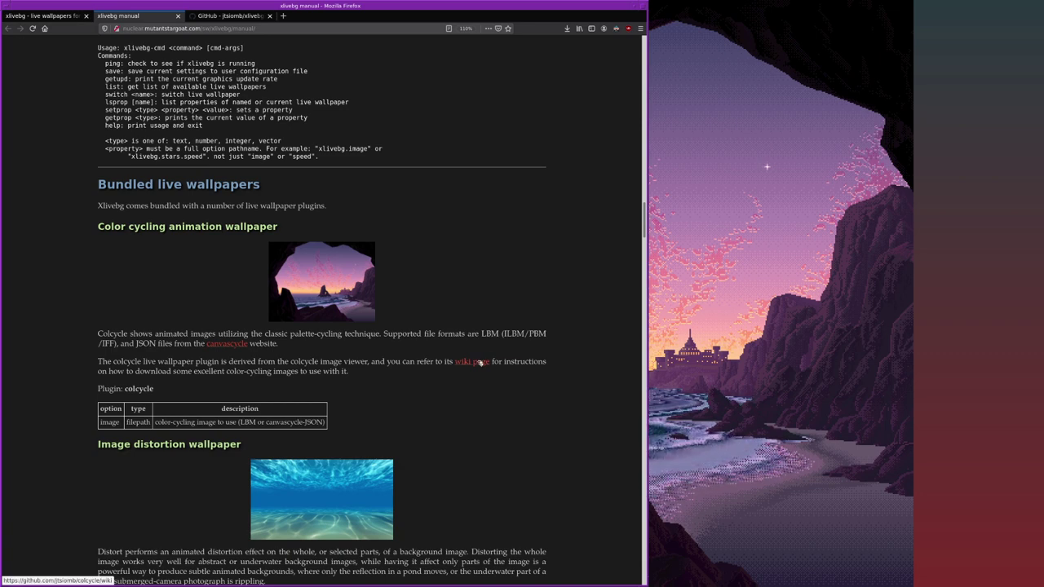
Browse the colcycle wiki's LBM image list, then return to the manual tab
left_click(228, 15)
scroll(273, 314, "down", 3)
scroll(244, 245, "down", 2)
scroll(223, 167, "down", 3)
scroll(224, 146, "down", 5)
scroll(223, 146, "down", 5)
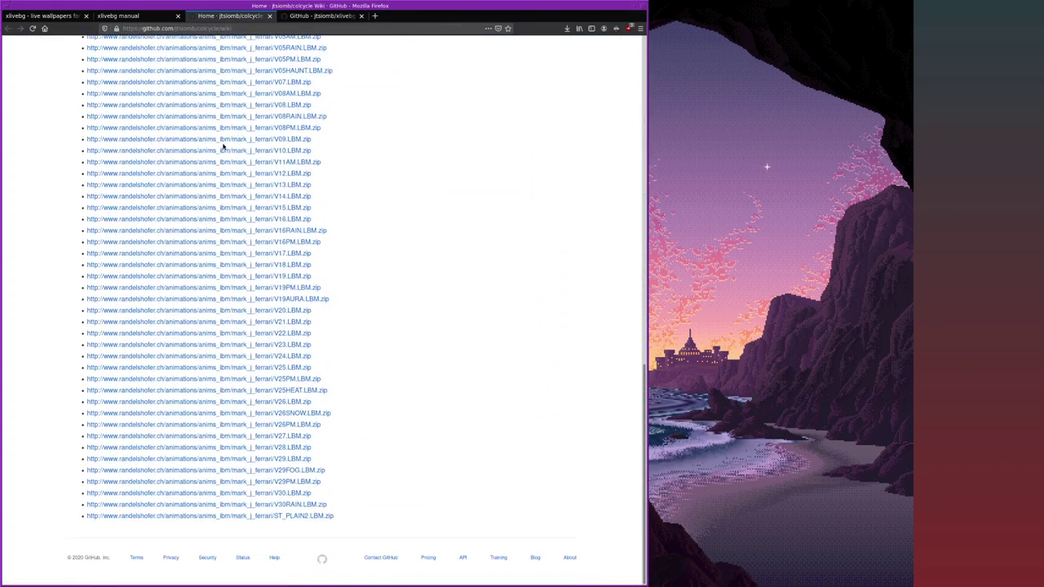
scroll(220, 142, "up", 5)
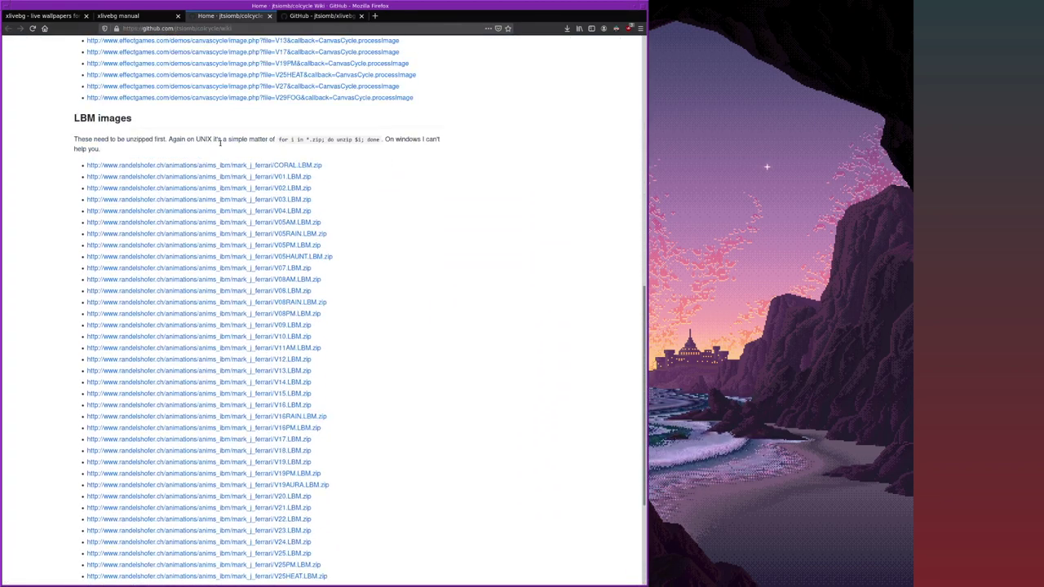
left_click(322, 16)
left_click(230, 15)
left_click(111, 16)
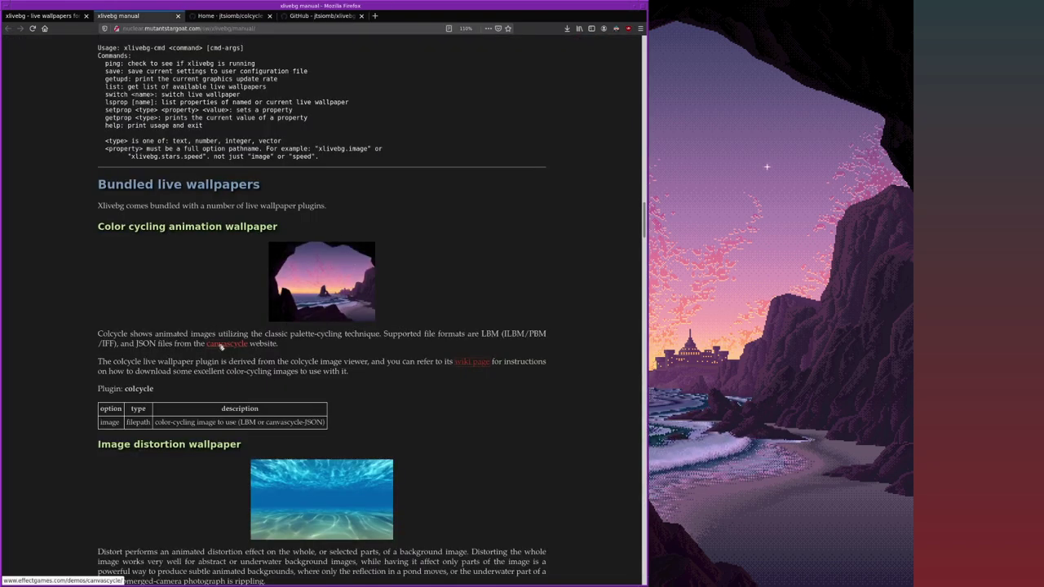
Preview the Canvas Cycle 'Mirror Pond - Afternoon' scene in a new tab, then close it
middle_click(220, 346)
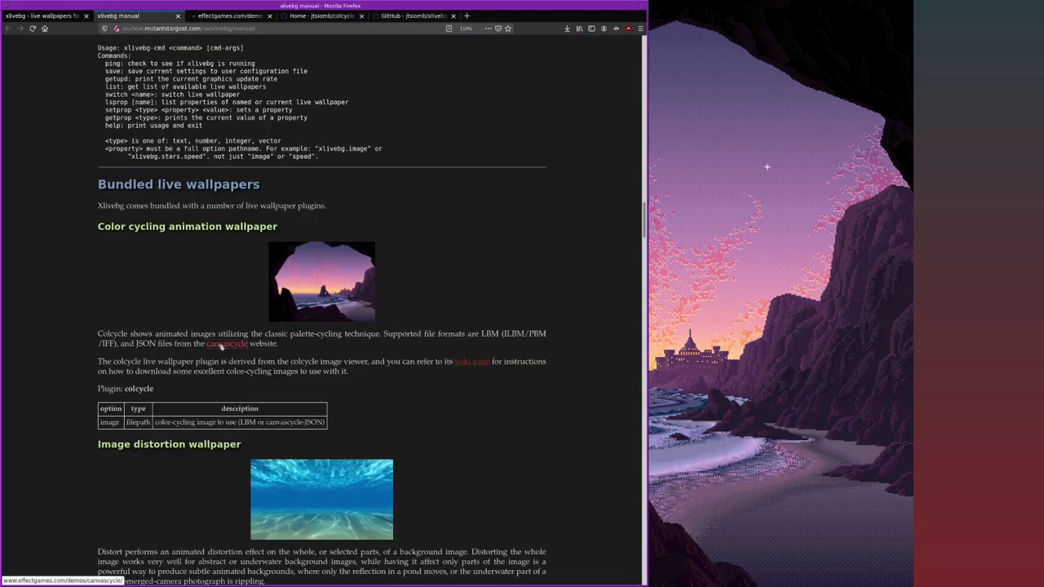
left_click(221, 16)
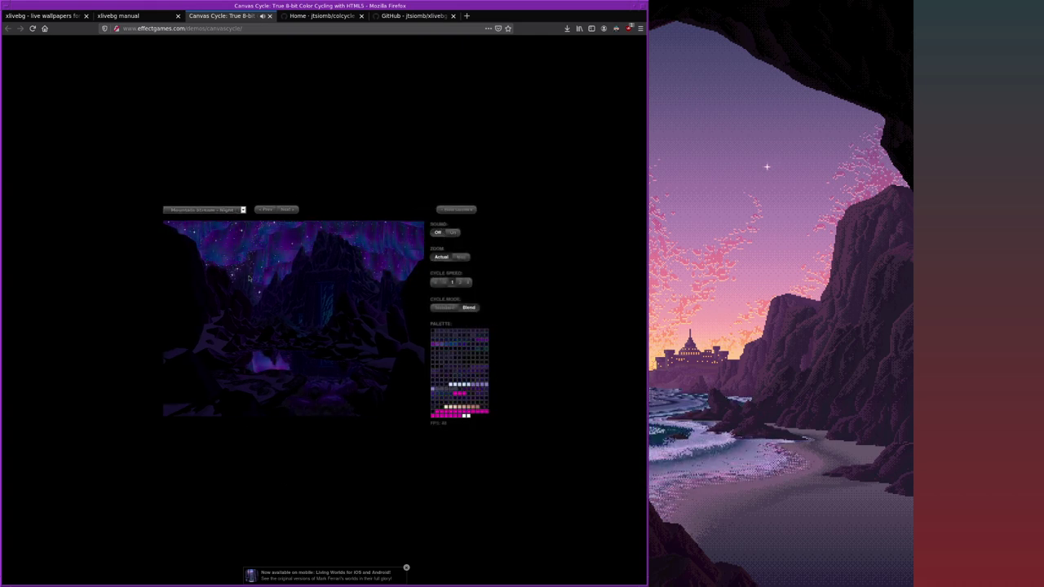
left_click(230, 212)
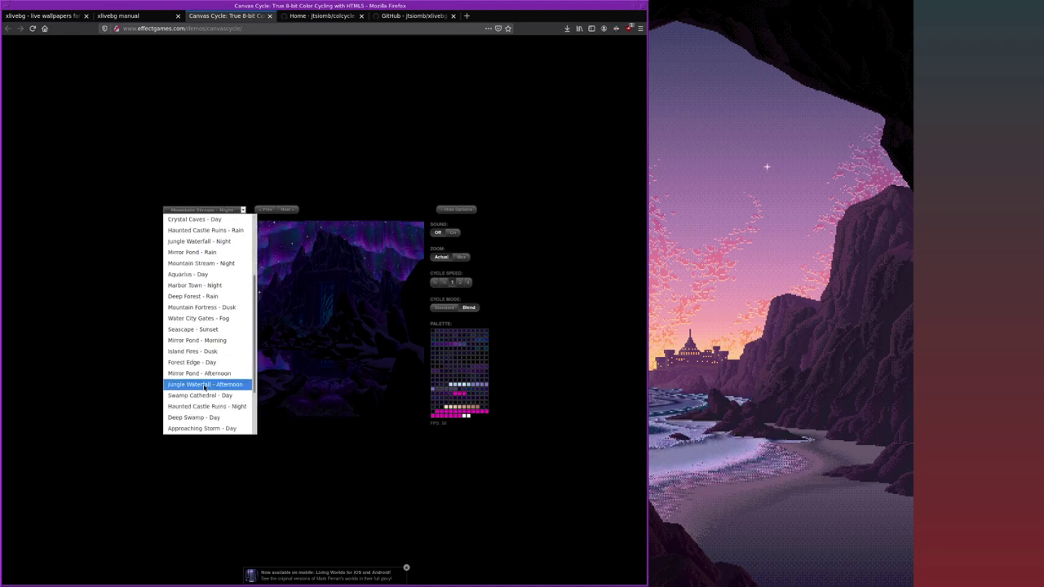
left_click(203, 375)
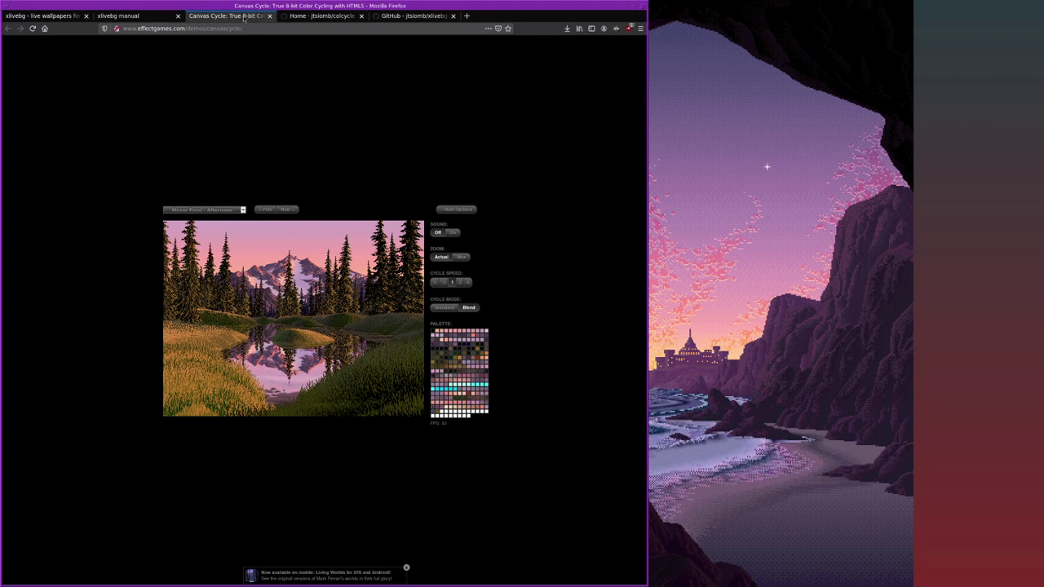
middle_click(243, 18)
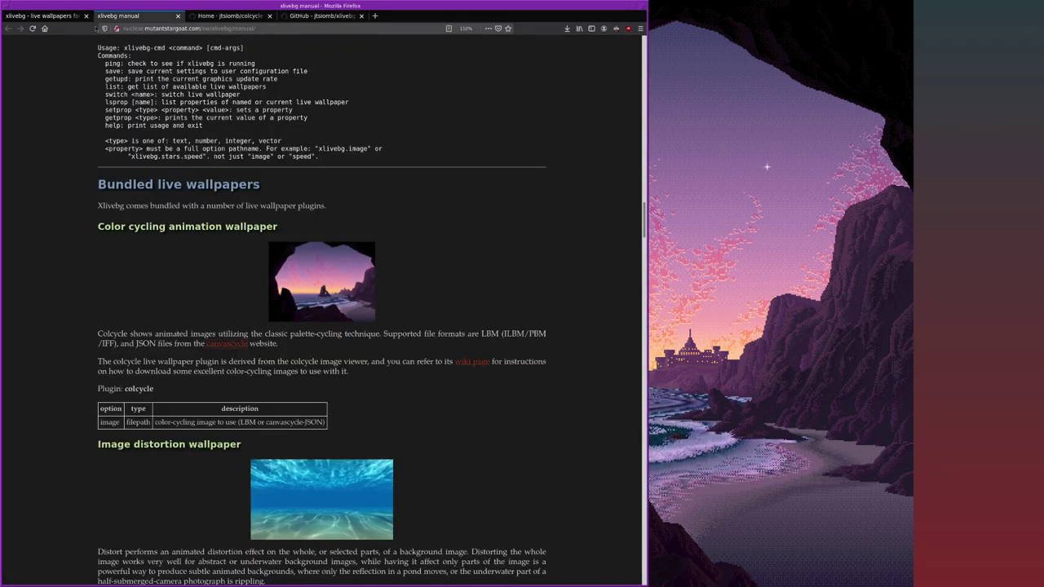
Roll Firefox up to reveal the xlivebg settings window and move it down-right
double_click(165, 6)
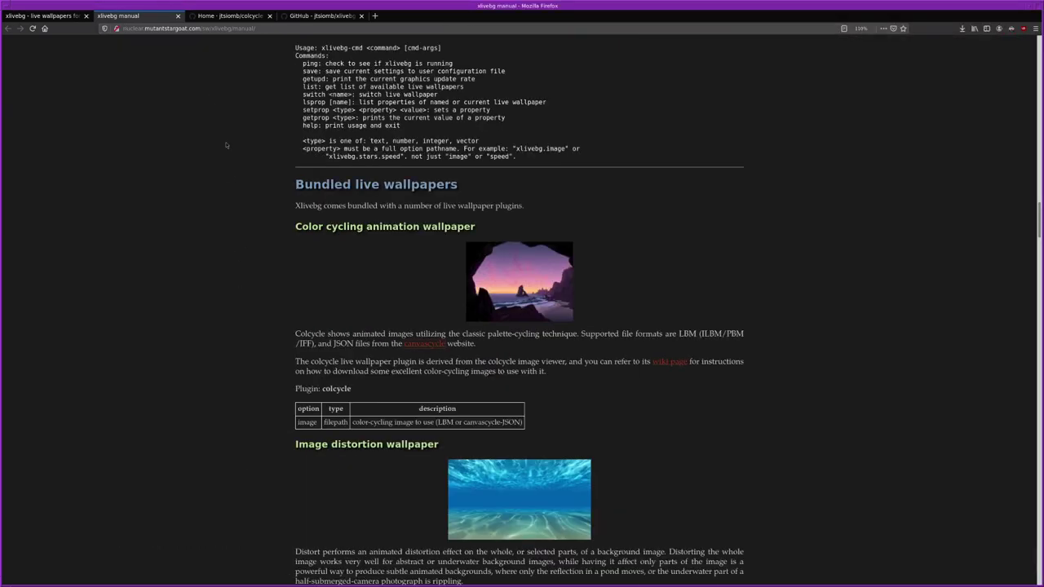
left_click(337, 13)
double_click(339, 7)
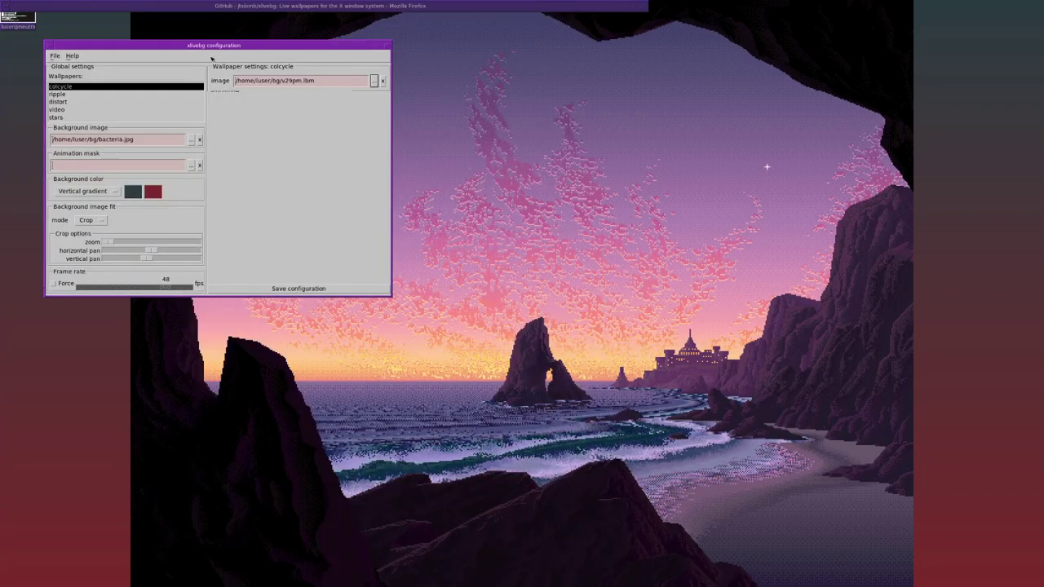
left_click_drag(211, 45, 289, 86)
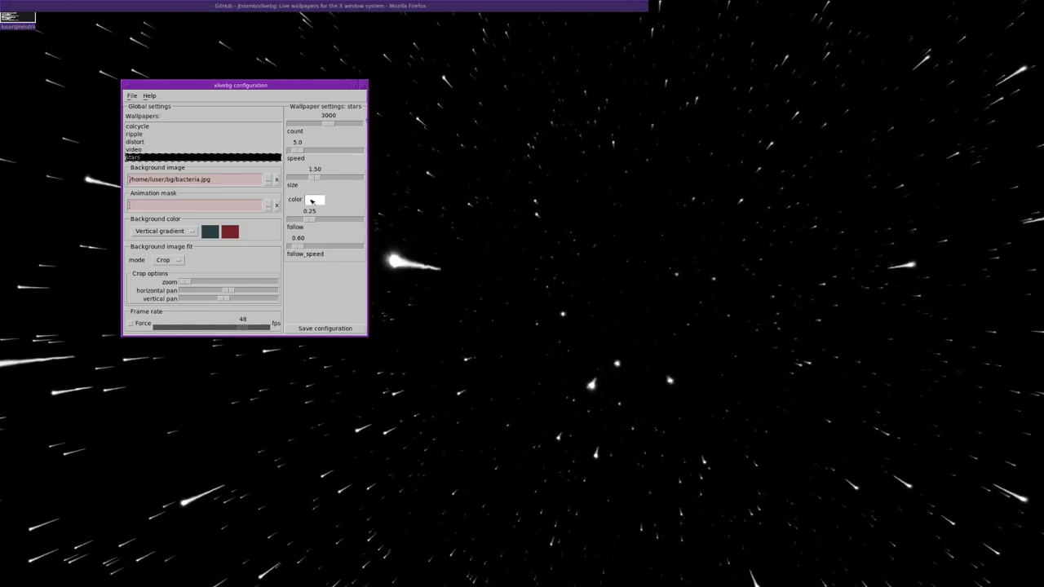
Give the stars a pale tint using the star colour picker
left_click(311, 200)
left_click(194, 173)
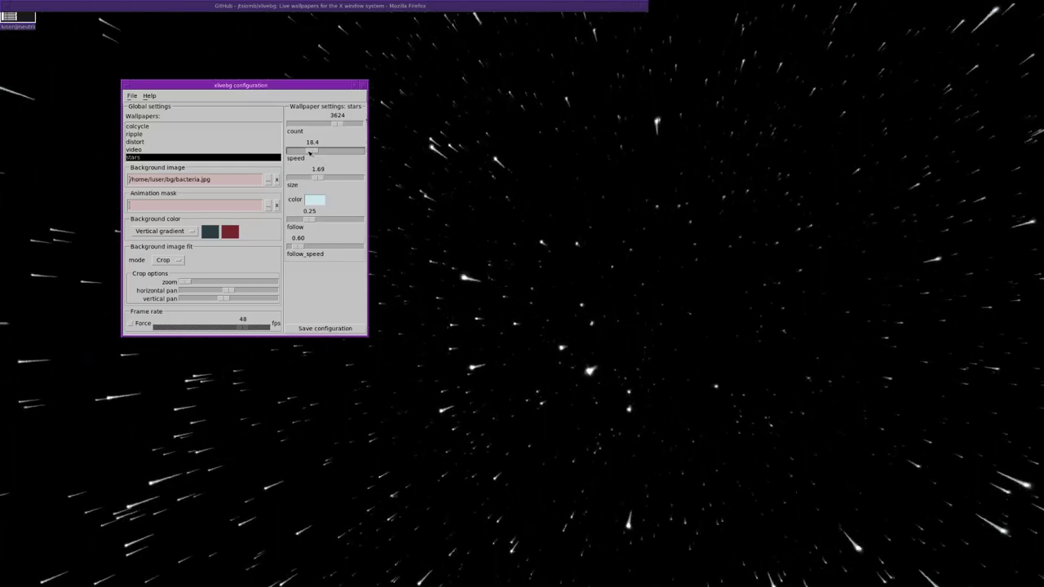
Set star speed to 4.7, follow to 0.46 and follow_speed to 0.25
left_click_drag(303, 152, 301, 158)
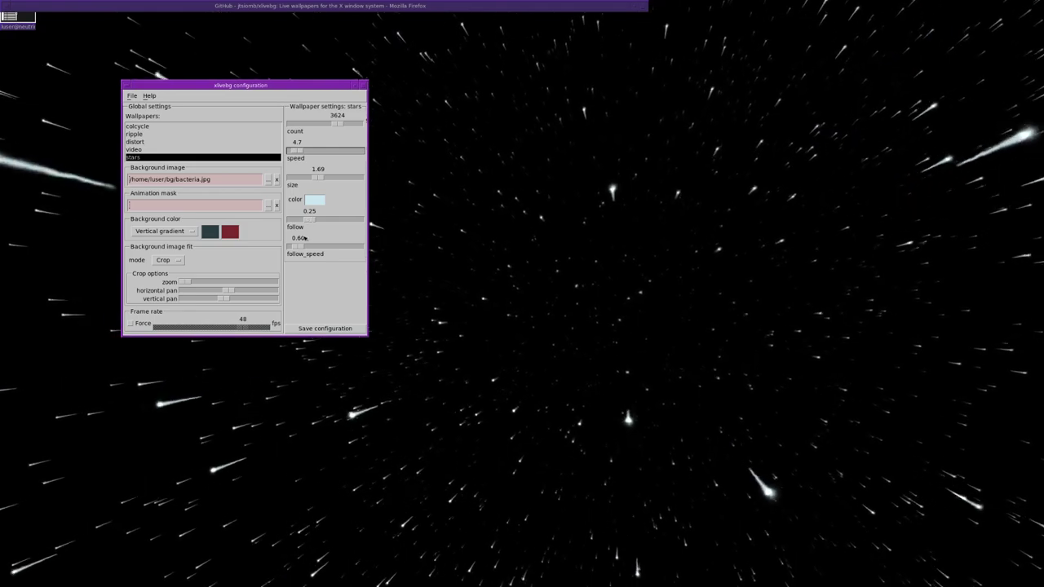
left_click_drag(308, 220, 278, 226)
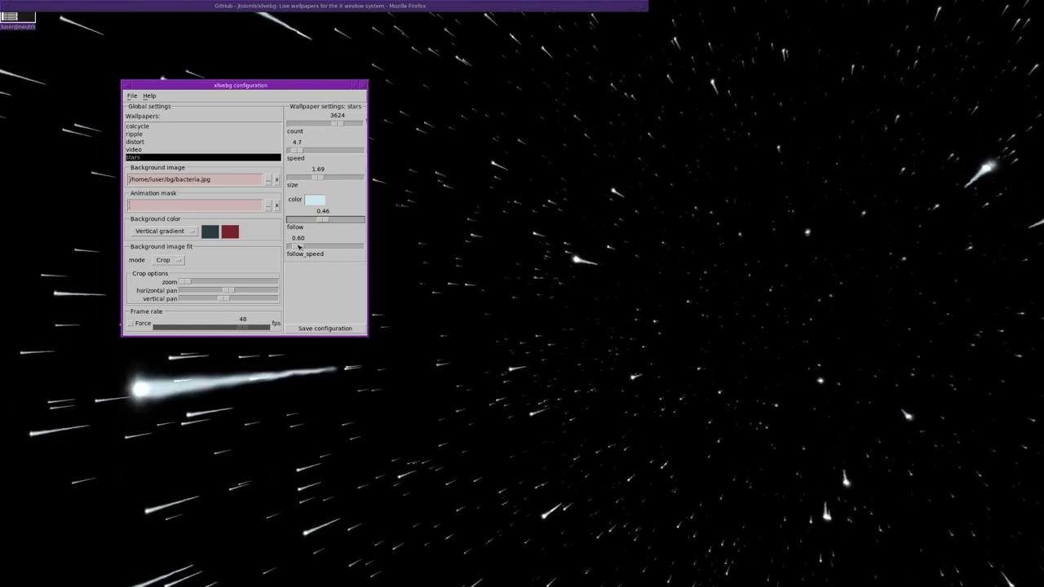
left_click(299, 247)
left_click_drag(316, 247, 333, 247)
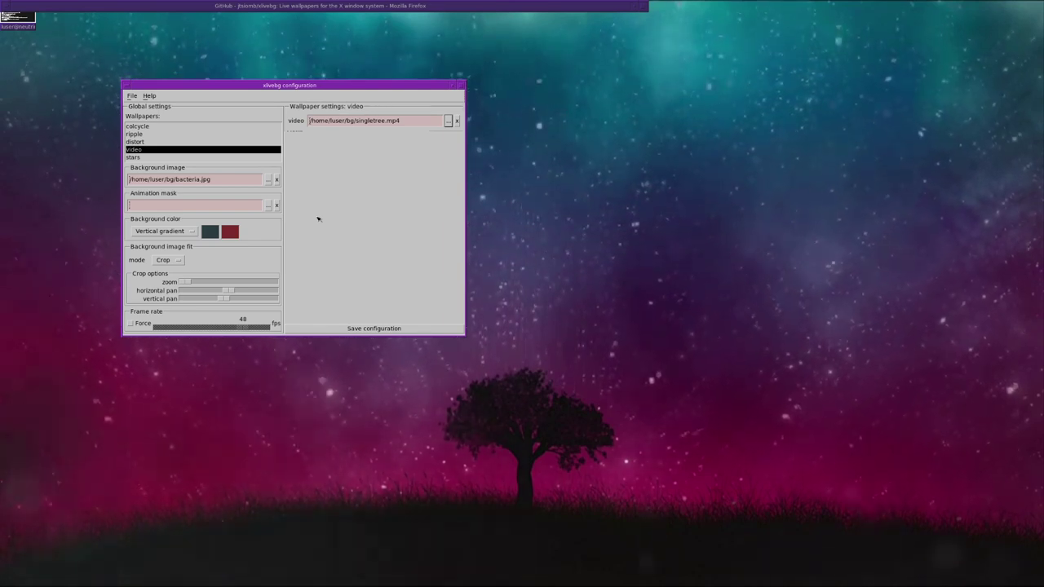
Force a 10 fps frame rate and select the colcycle wallpaper showing the v29pm.lbm beach
left_click(130, 323)
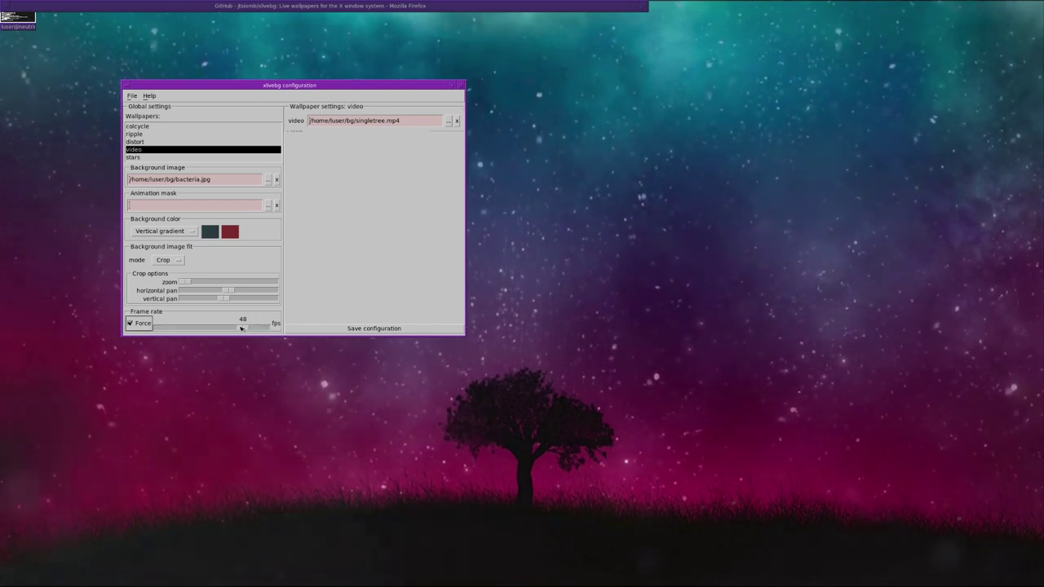
left_click(174, 327)
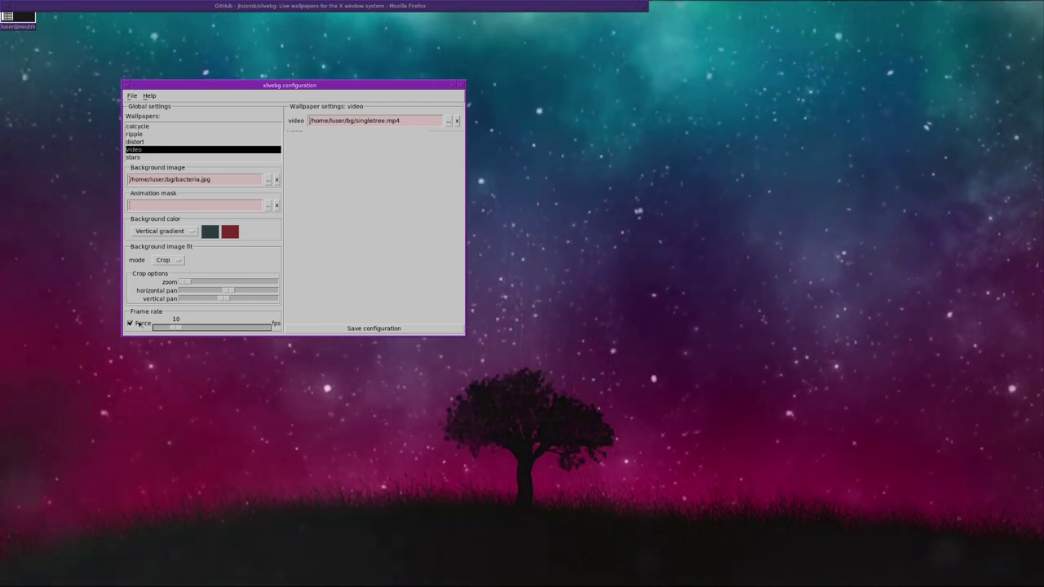
left_click(142, 126)
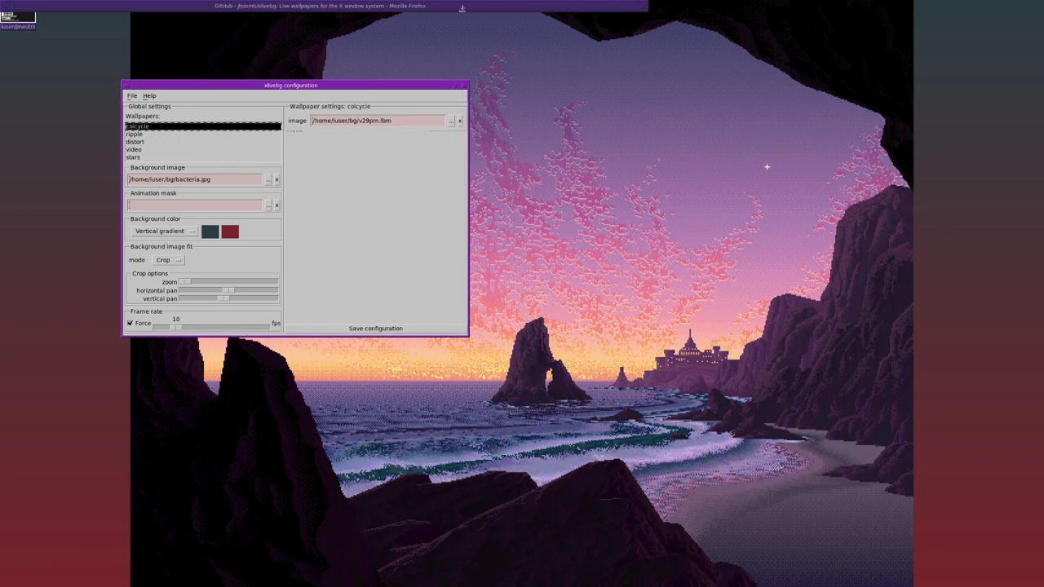
Skim the wallpaper sections of the xlivebg manual in Firefox, then roll the browser up
left_click(575, 194)
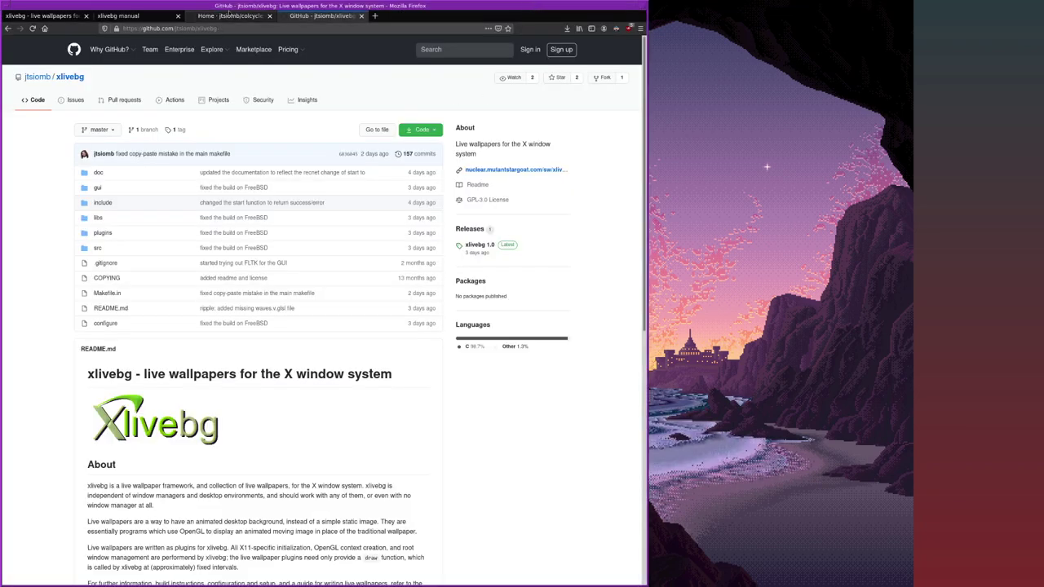
left_click(228, 16)
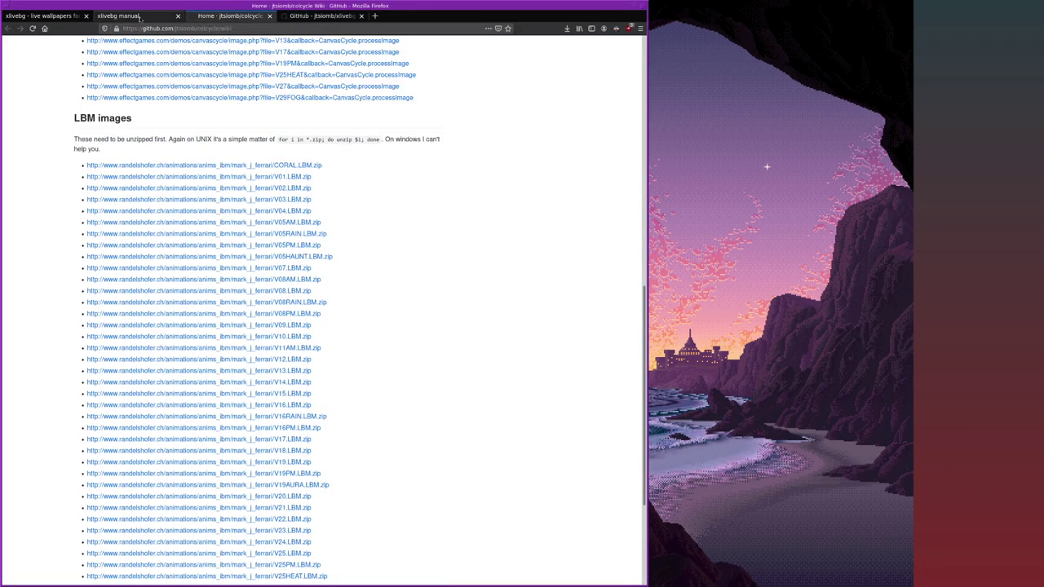
left_click(122, 15)
left_click_drag(643, 231, 638, 319)
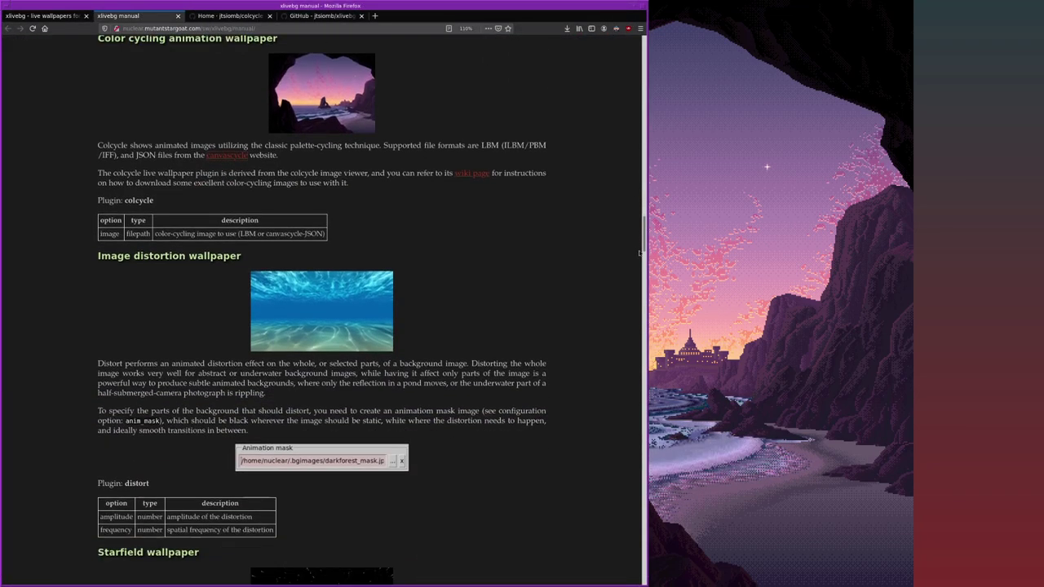
scroll(635, 306, "up", 2)
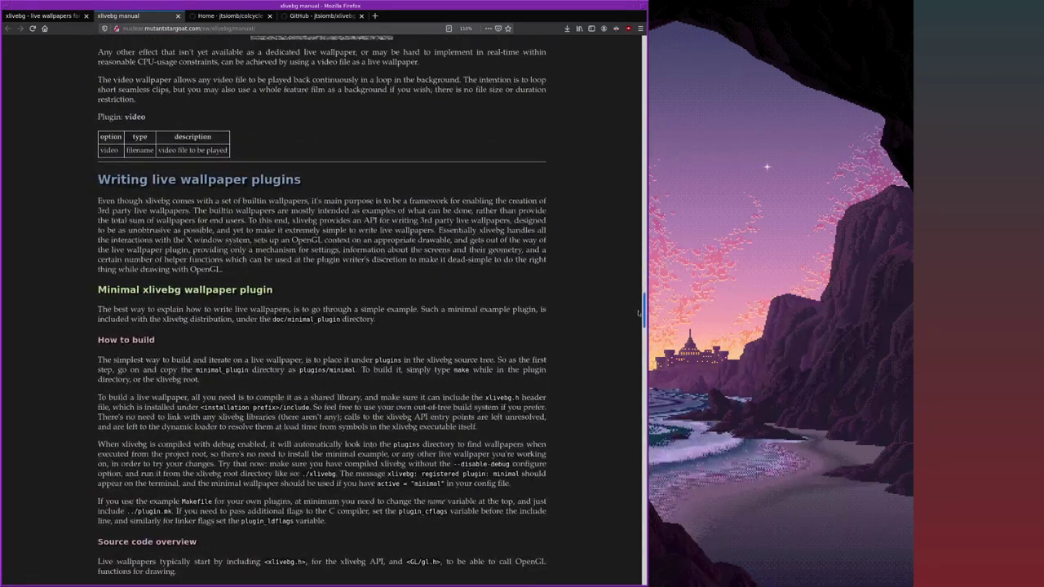
scroll(629, 293, "up", 2)
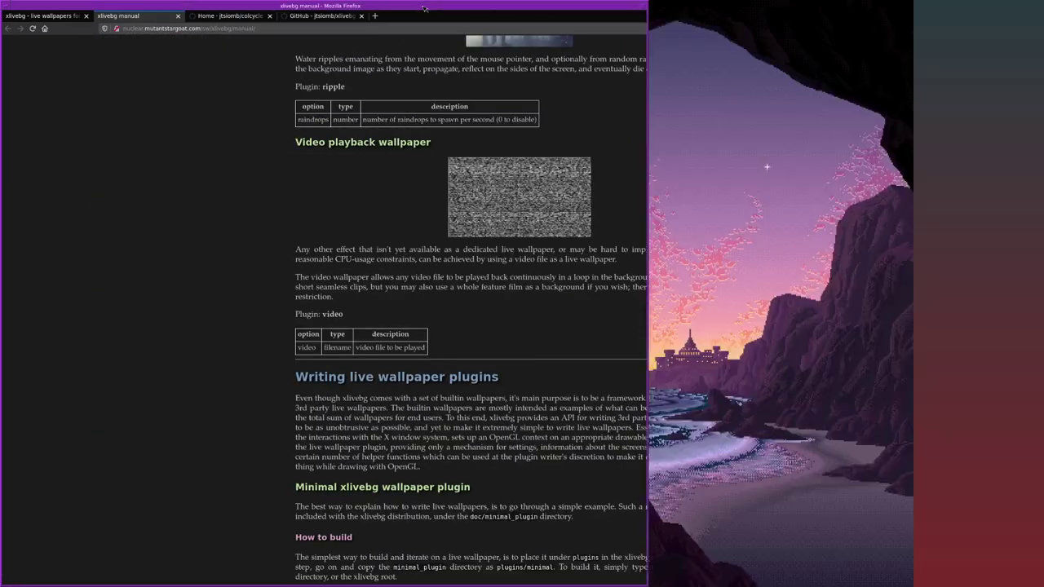
double_click(424, 6)
left_click(427, 172)
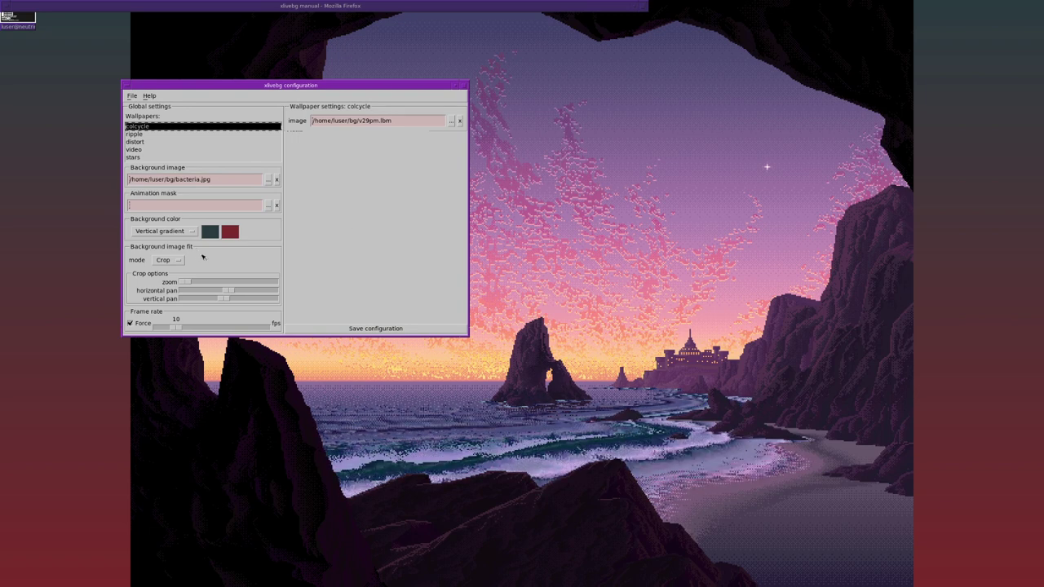
Set background image fit to Stretch and save, confirming the /etc/xlivebg.conf overwrite
left_click(163, 269)
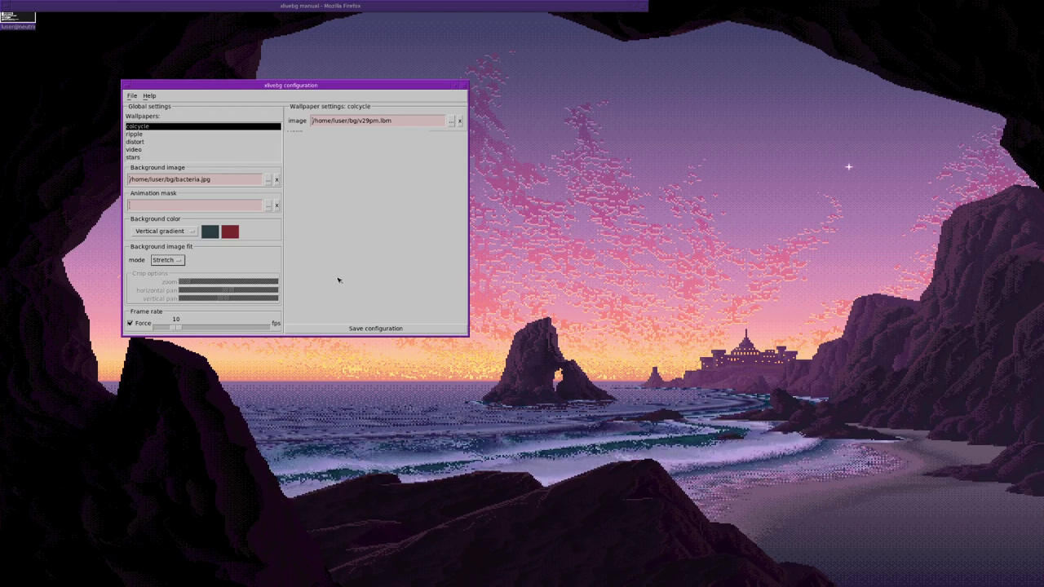
left_click(381, 329)
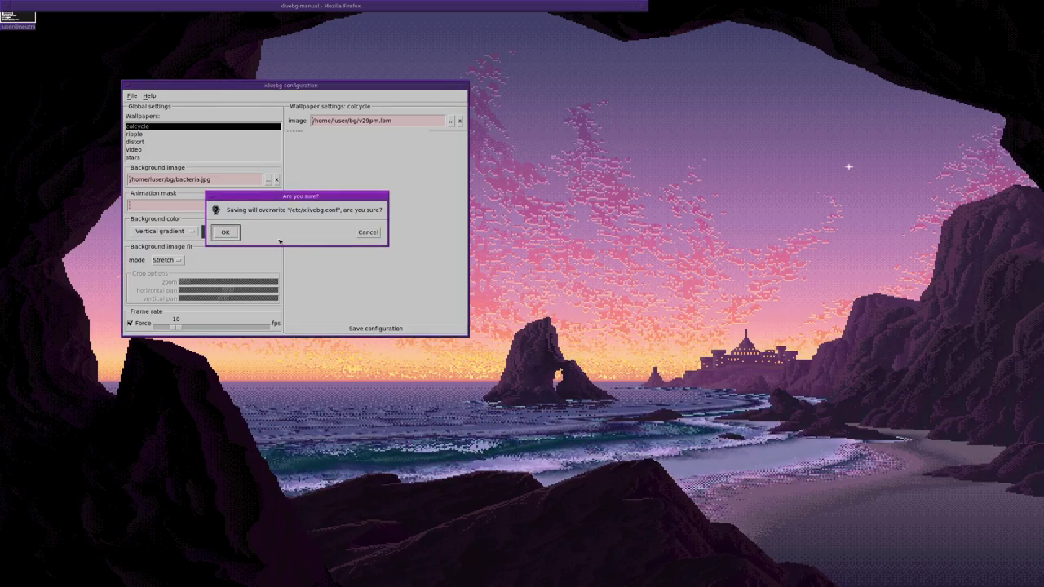
left_click(225, 232)
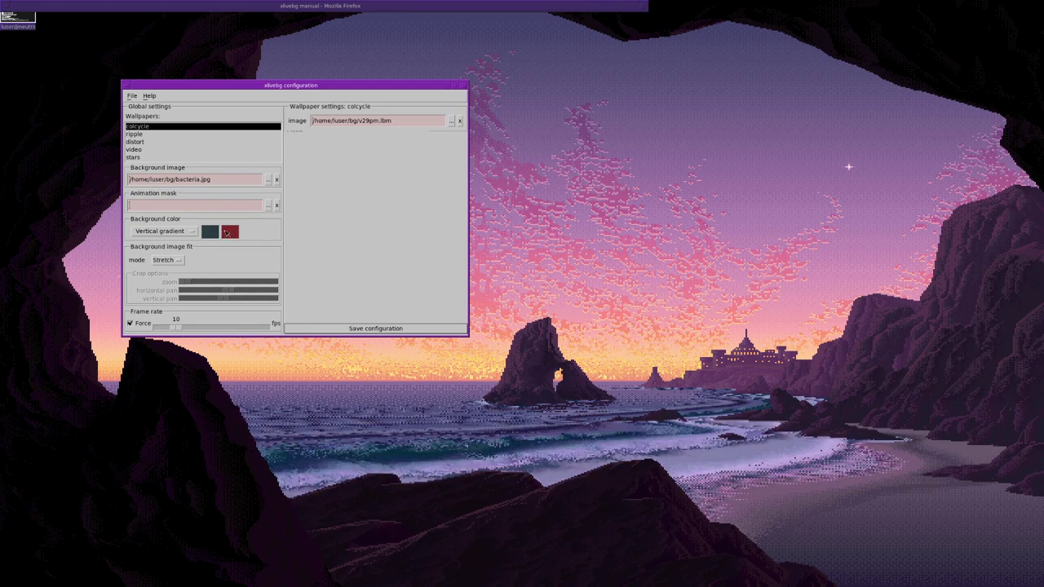
In a new terminal, move into xlivebg-1.0/doc and list its files, including xlivebg.conf
key("super+Return")
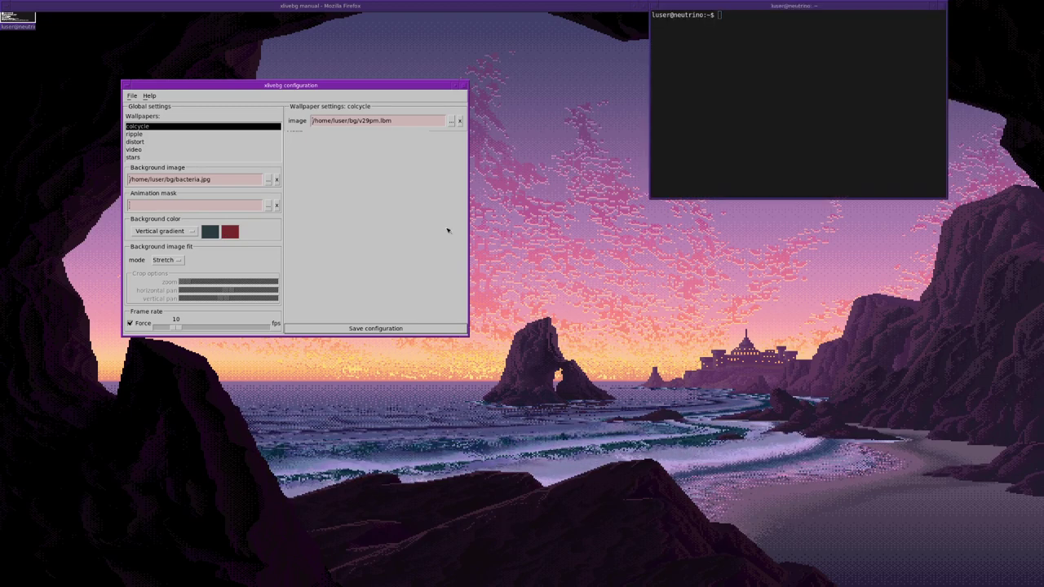
type("cd xlivebg-1.0")
key("Return")
type("ls")
key("Return")
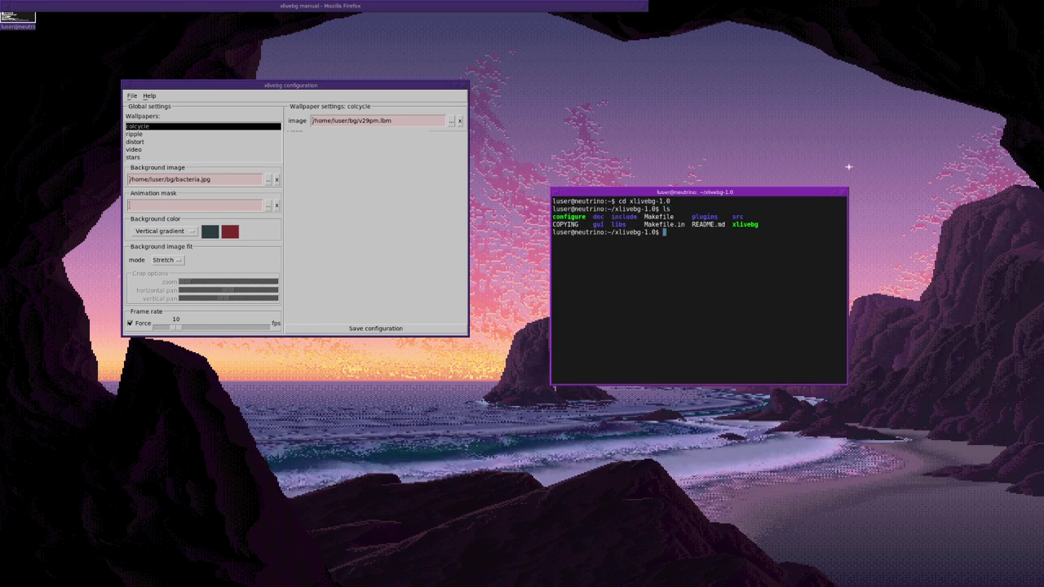
type("cd doc/")
key("Return")
type("ls")
key("Return")
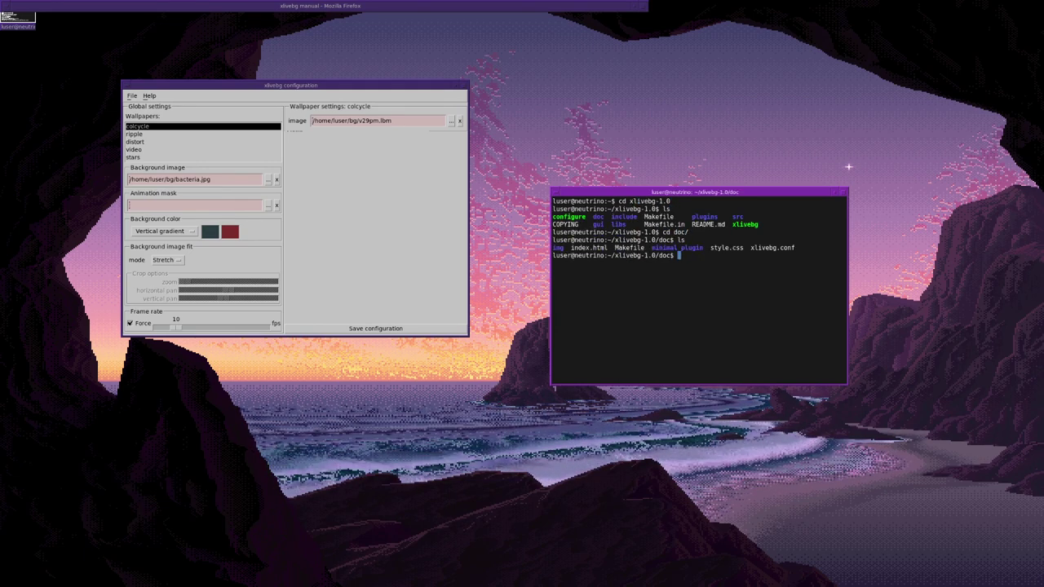
type("gvim xlivebg.conf")
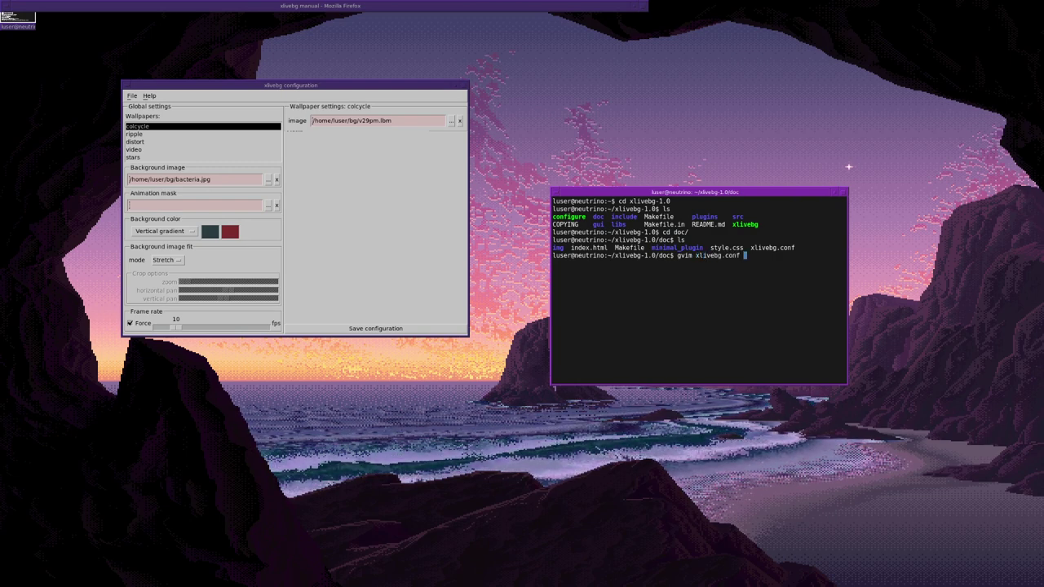
Open xlivebg.conf in GVim, enlarge the window, and read through its config file locations
key("Return")
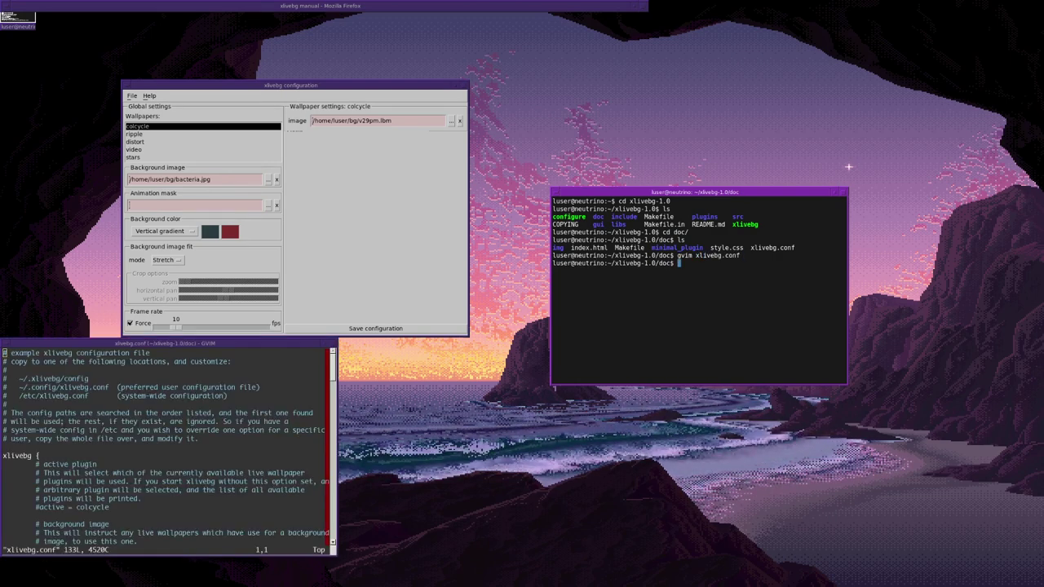
mouse_move(339, 390)
left_mouse_down()
mouse_move(462, 162)
mouse_move(616, 161)
left_mouse_up()
left_click_drag(554, 313, 699, 507)
scroll(520, 294, "down", 4)
scroll(520, 293, "down", 6)
scroll(520, 293, "down", 7)
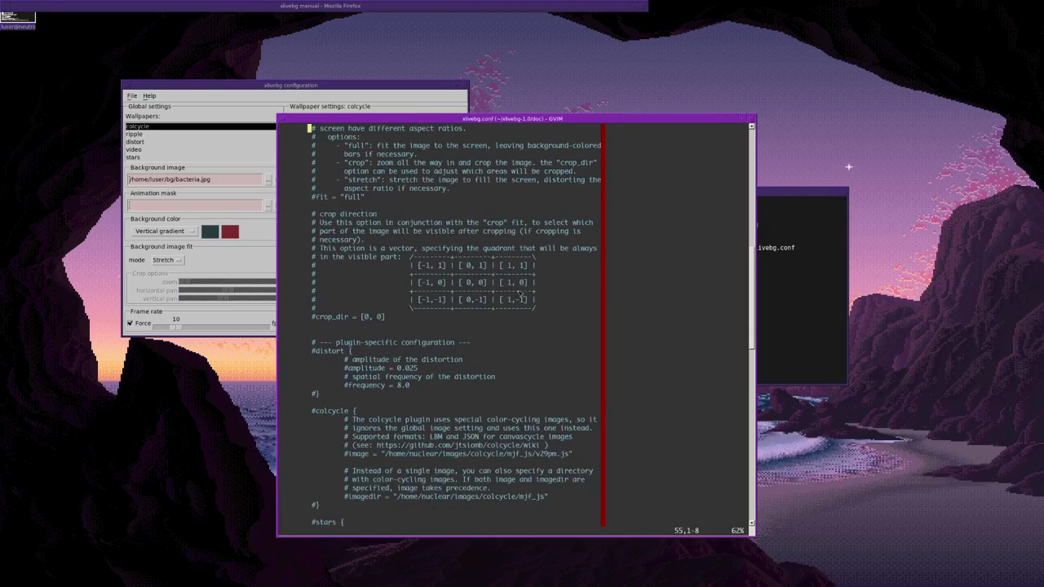
scroll(519, 294, "up", 4)
scroll(519, 293, "up", 2)
scroll(519, 294, "down", 10)
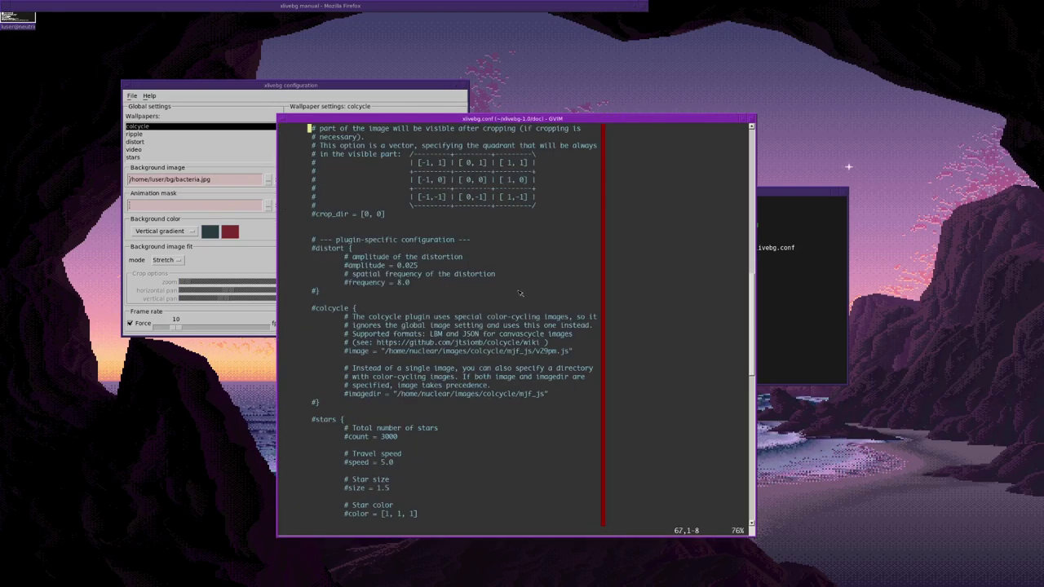
scroll(520, 293, "down", 4)
scroll(520, 294, "down", 7)
scroll(520, 293, "up", 9)
scroll(520, 294, "up", 9)
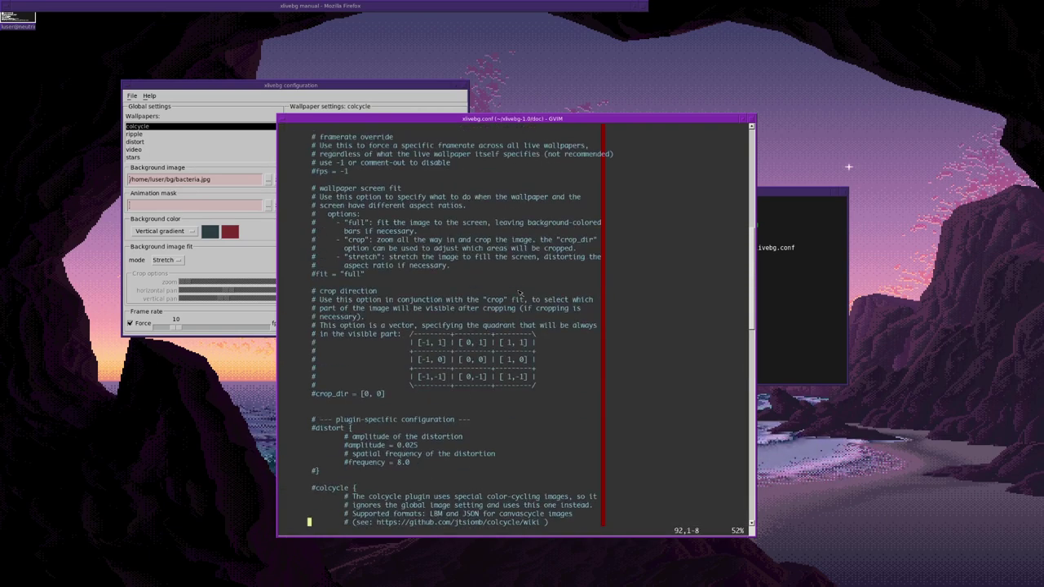
scroll(520, 293, "up", 9)
scroll(519, 293, "up", 7)
List ~/.config in the terminal to confirm it holds no xlivebg configuration, then return home
left_click(786, 264)
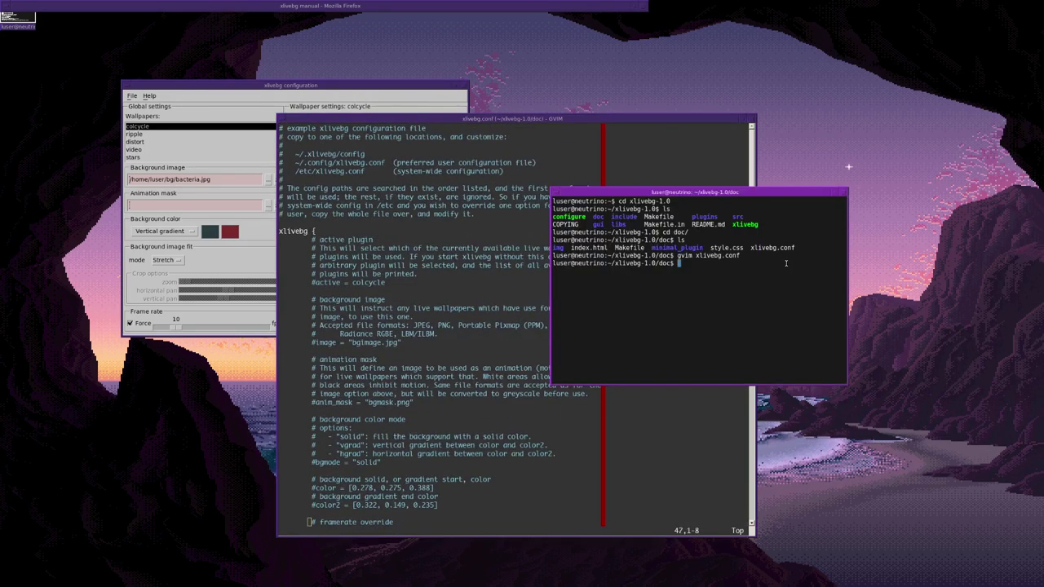
type("ls ~/.config/xl")
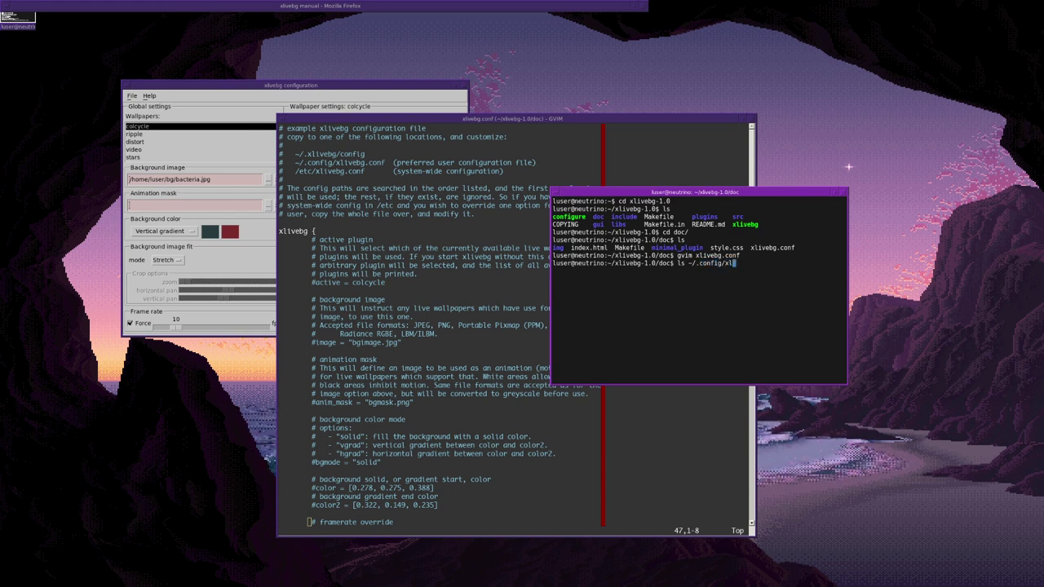
key("BackSpace")
key("BackSpace")
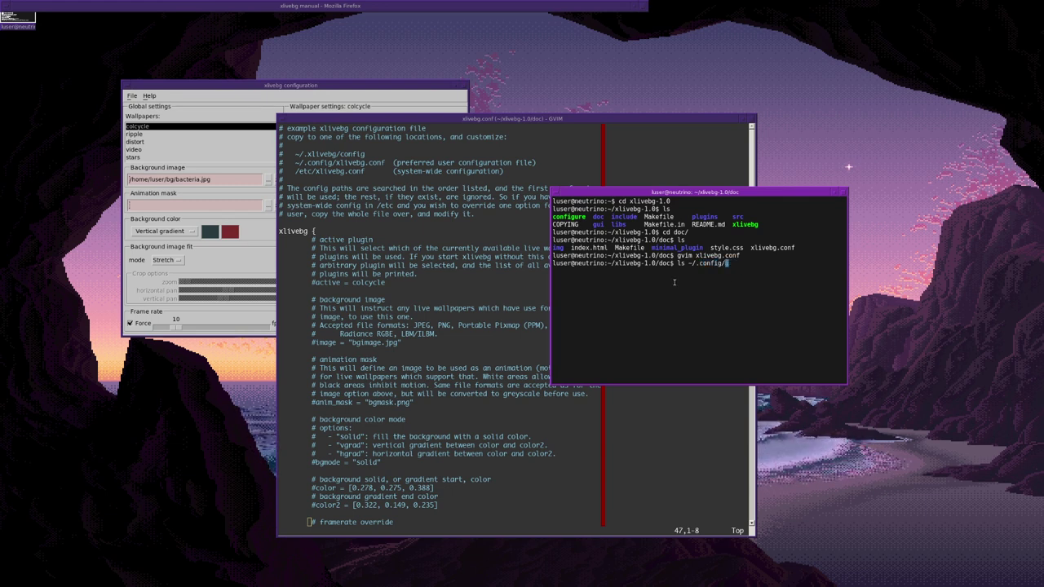
key("ctrl+u")
type("cd")
key("Return")
type("cd .config/")
key("Return")
type("ls")
key("Return")
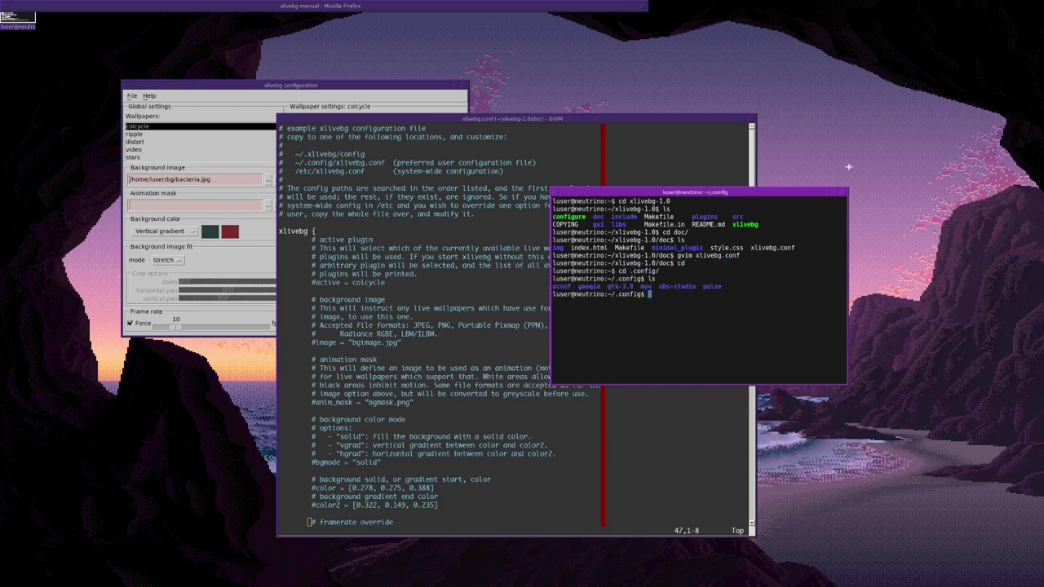
type("cd ..")
key("Return")
type("cd xlivebg-1.0")
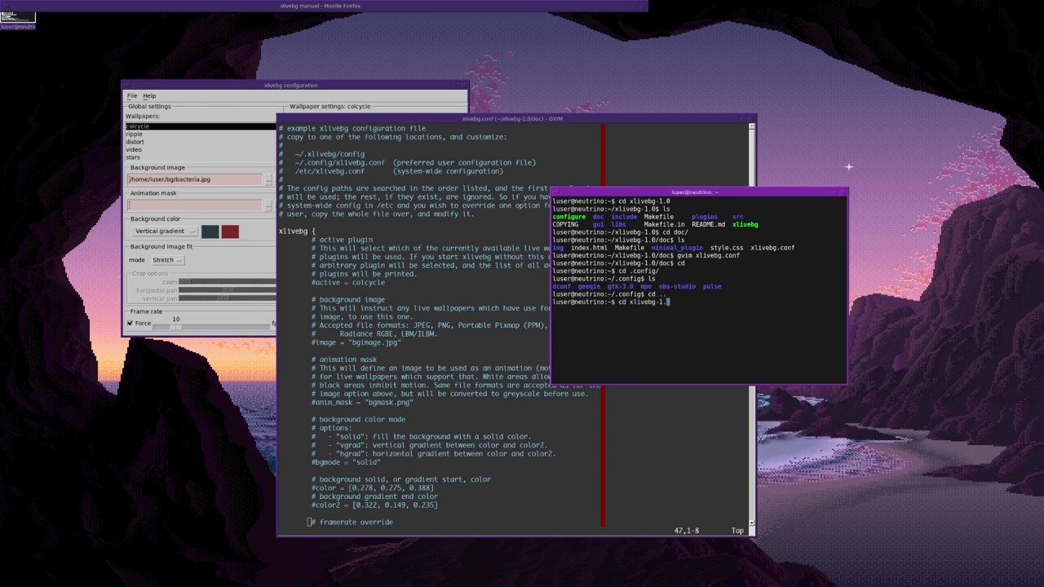
key("ctrl+u")
Cancel saving over /etc/xlivebg.conf and highlight the ~/.config/xlivebg.conf path in GVim
type("ls .xl")
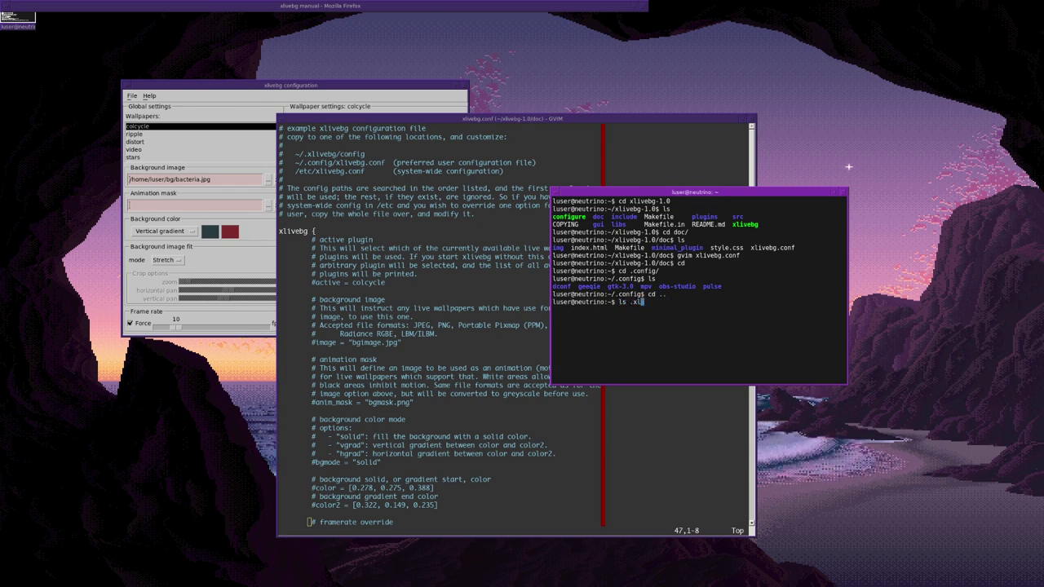
key("ctrl+u")
left_click(352, 280)
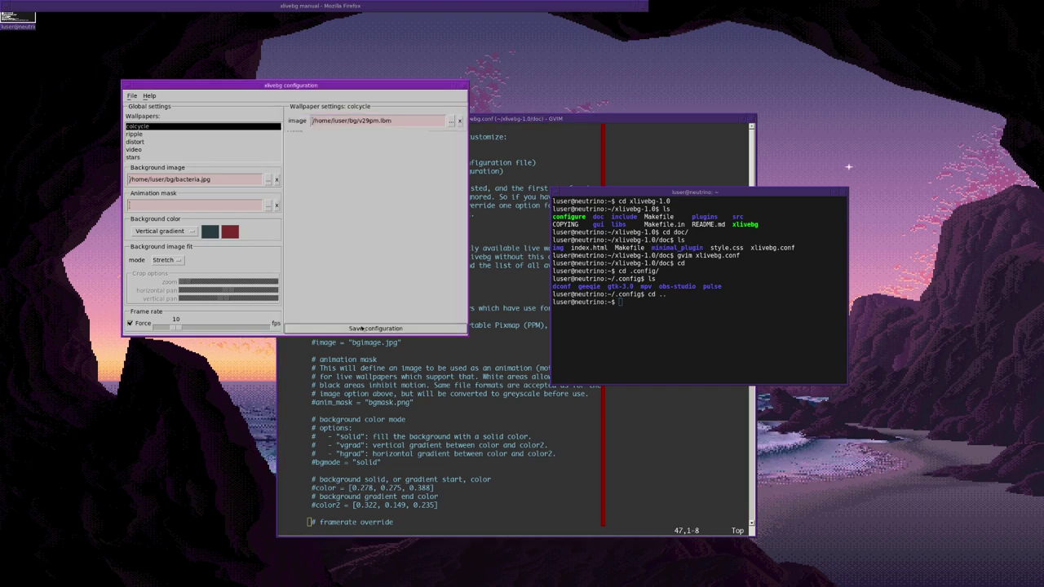
left_click(361, 328)
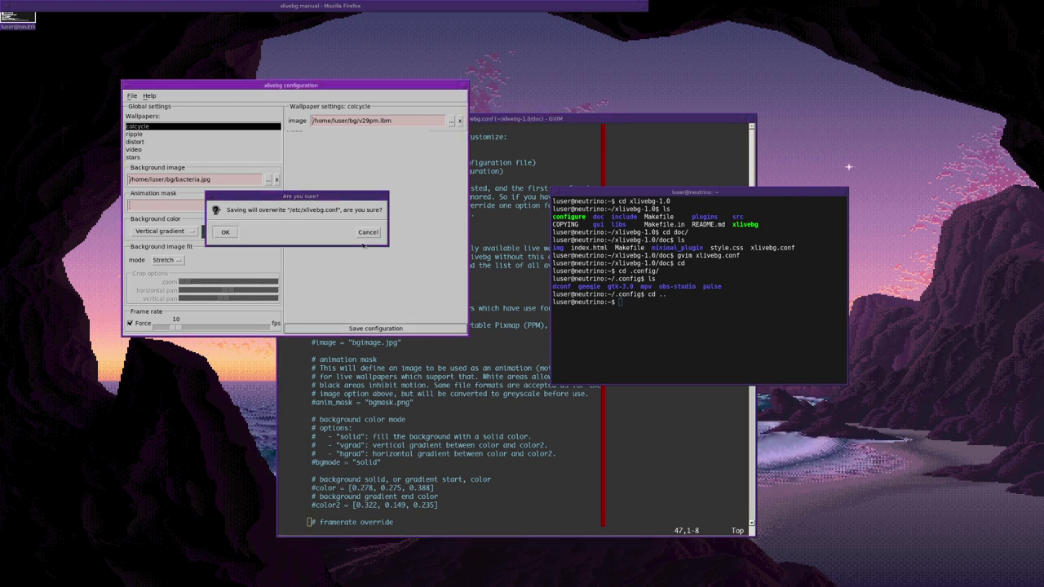
left_click(367, 233)
left_click(477, 209)
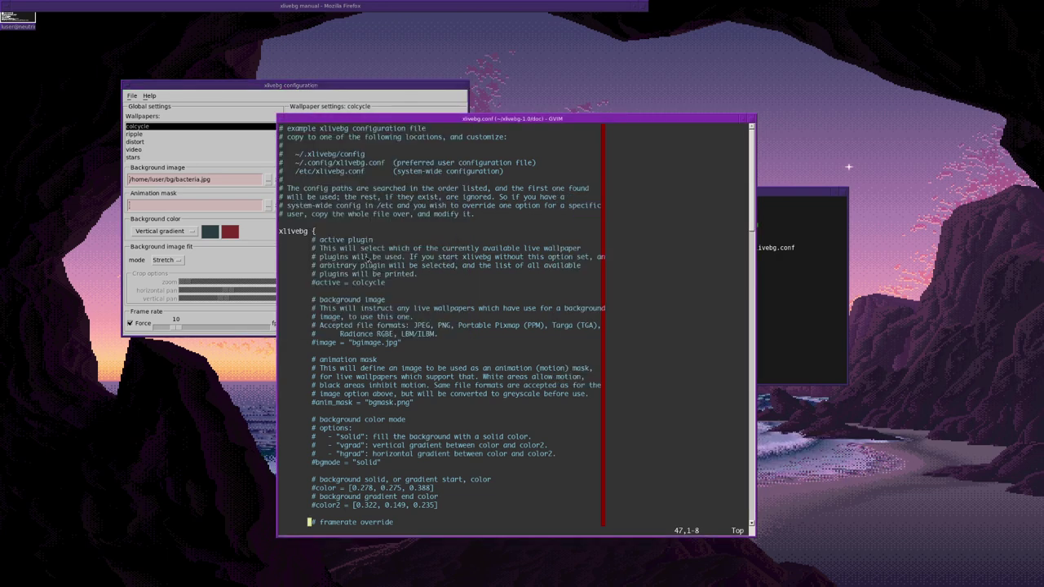
left_click_drag(300, 163, 383, 163)
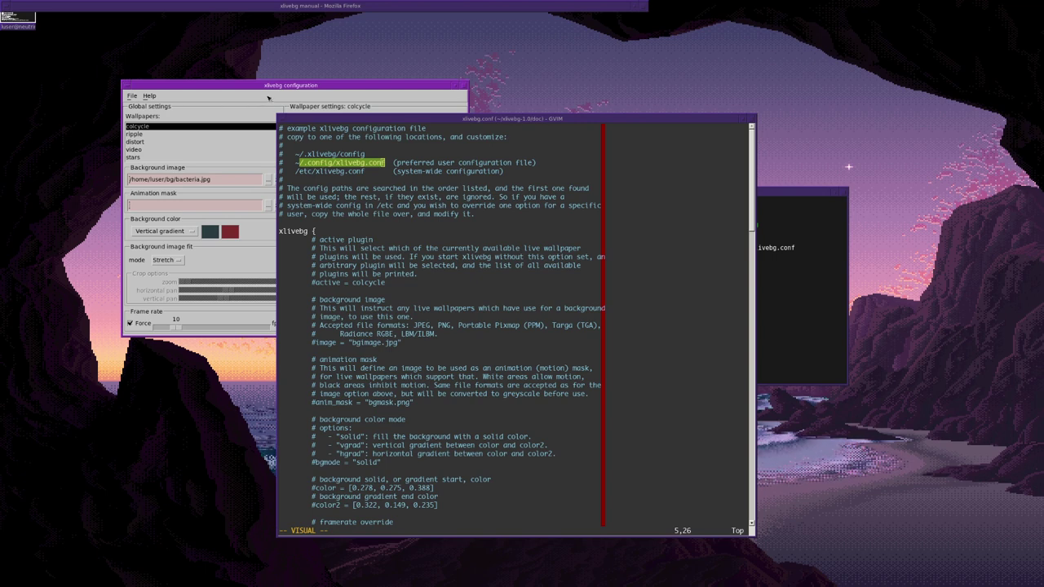
Copy xlivebg-1.0/doc/xlivebg.conf to ~/.config/xlivebg.conf in the terminal
left_click(773, 238)
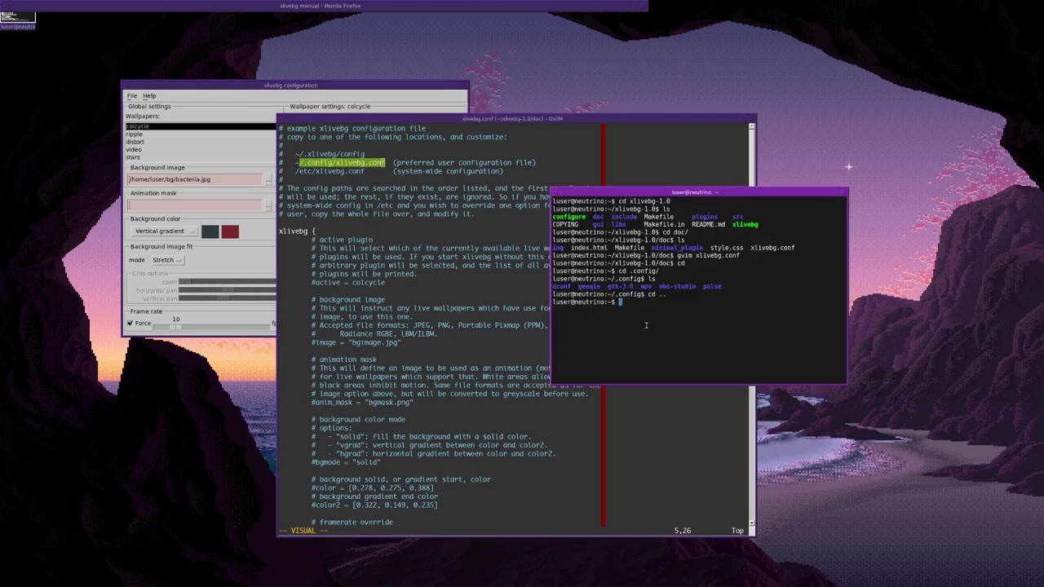
type("cp ")
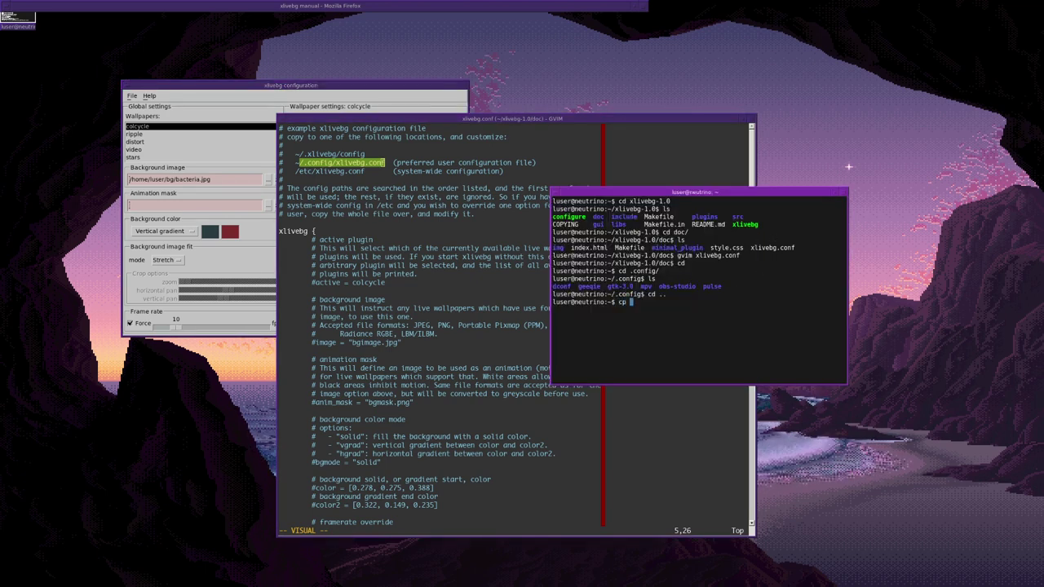
type("xlivebg-1.0")
key("Tab")
type("d")
key("Tab")
type("x")
key("Tab")
type("~/.config/")
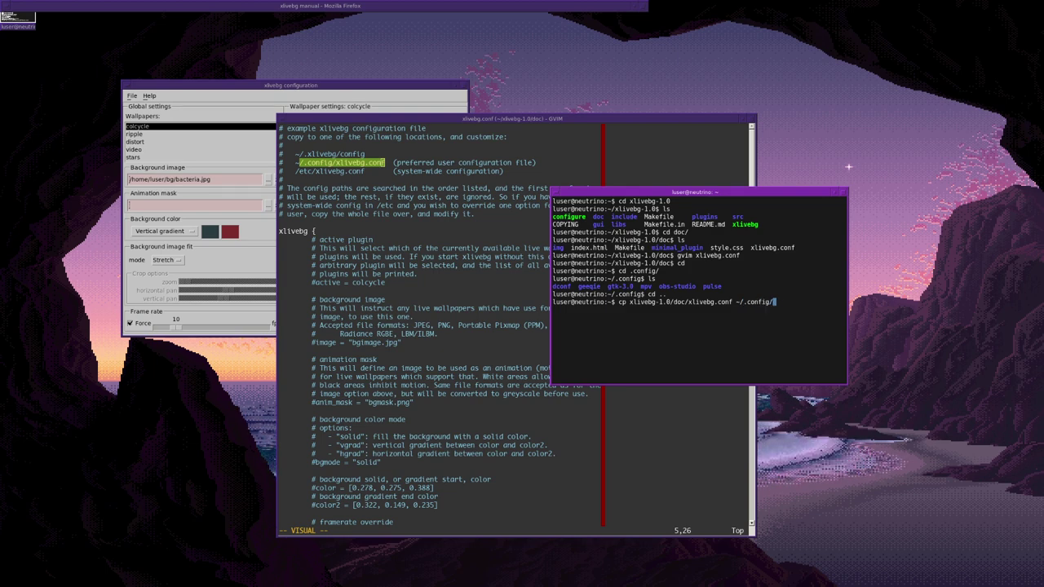
type("xlivebg.conf")
key("Return")
Quit GVim with :q and close the xlivebg configuration window
key("Escape")
type(":q")
key("Return")
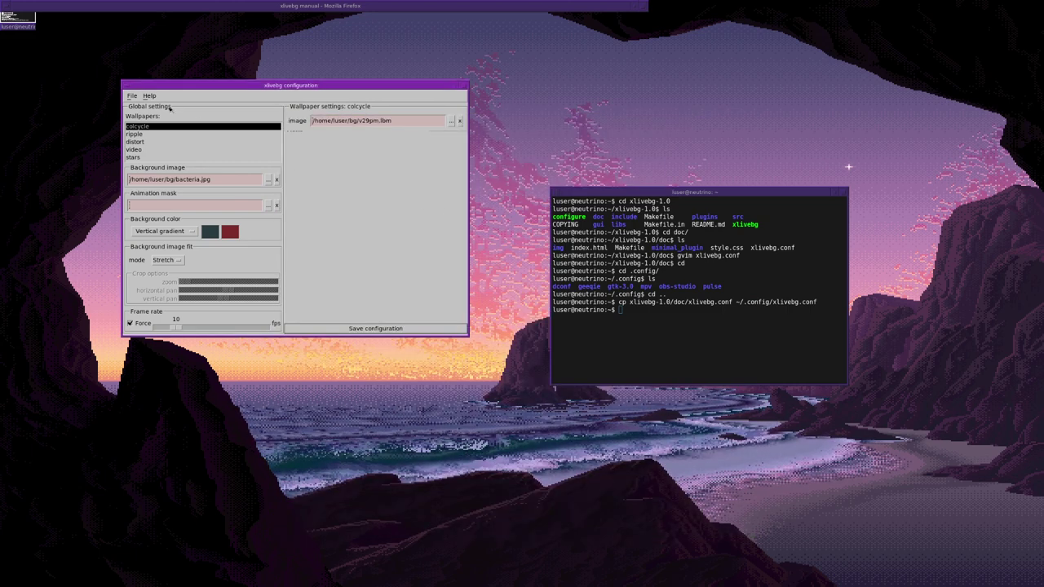
key("ctrl+q")
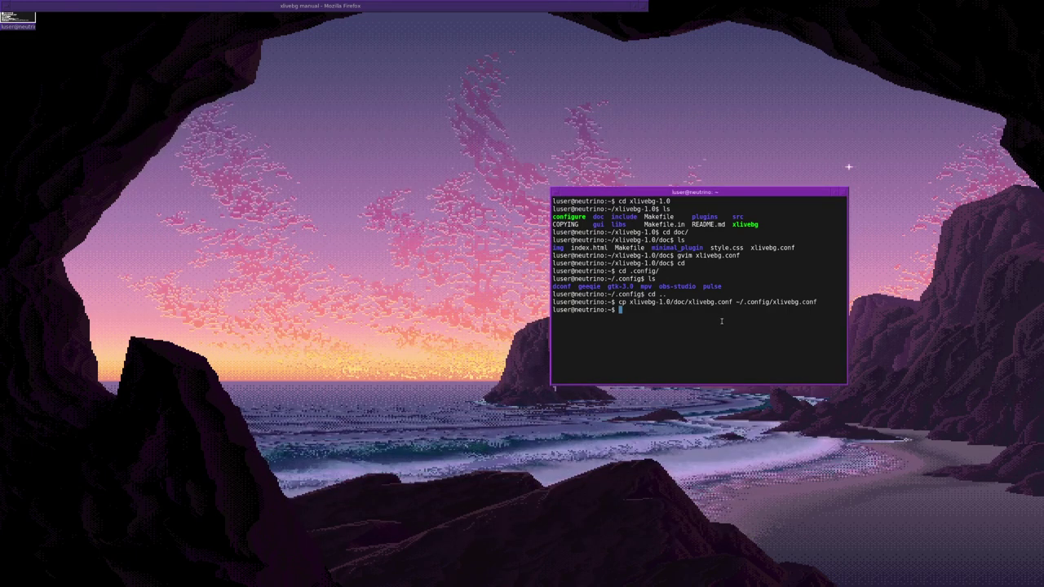
Restart xlivebg with killall xlivebg and xlivebg & so it rereads ~/.config/xlivebg.conf
type("killall xlivebg")
key("Return")
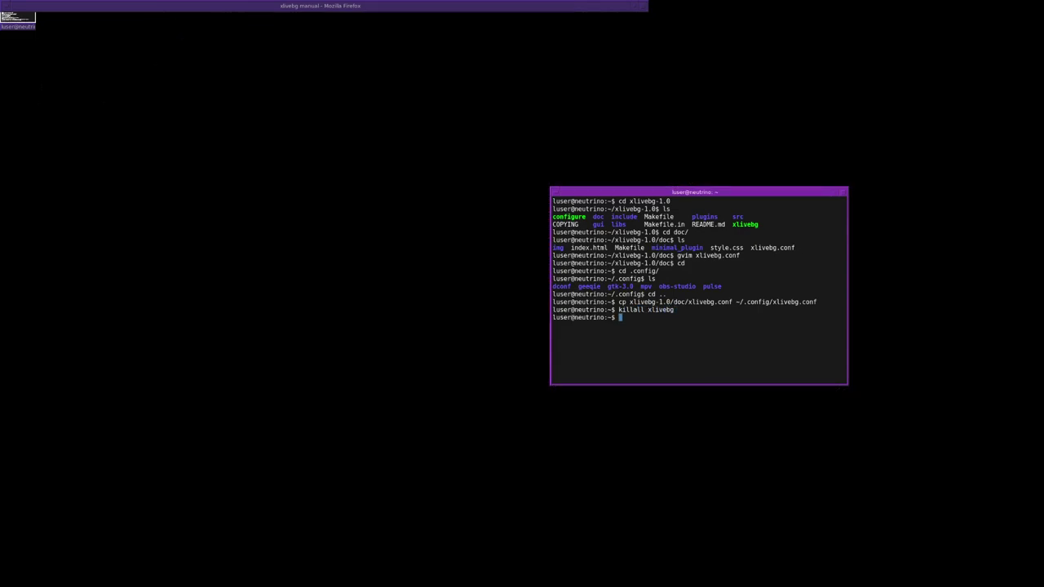
type("xlivebg-gui")
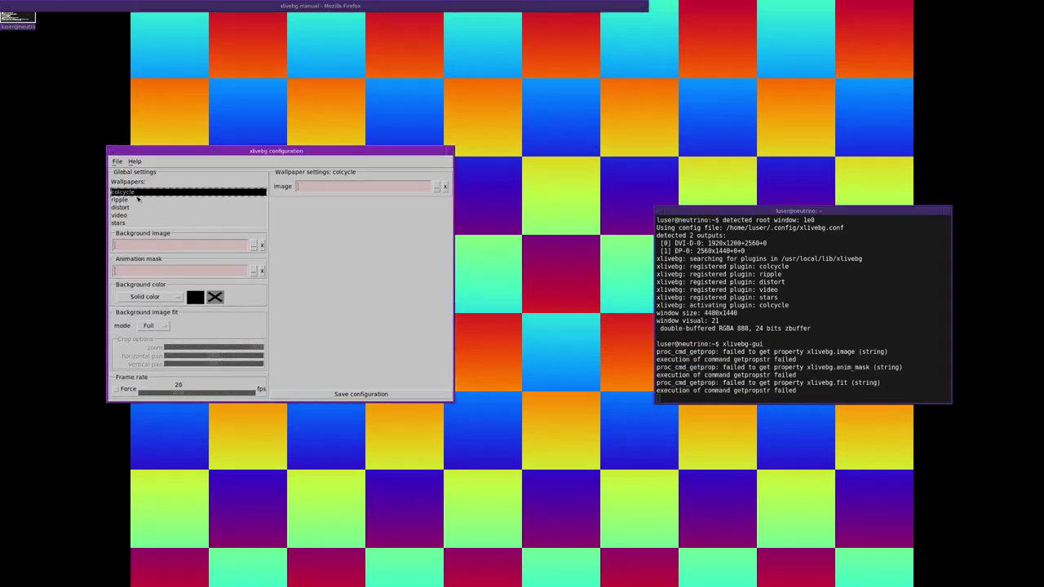
Set the colcycle image to bg/v29pm.lbm, the sunset cave beach scene
left_click(253, 244)
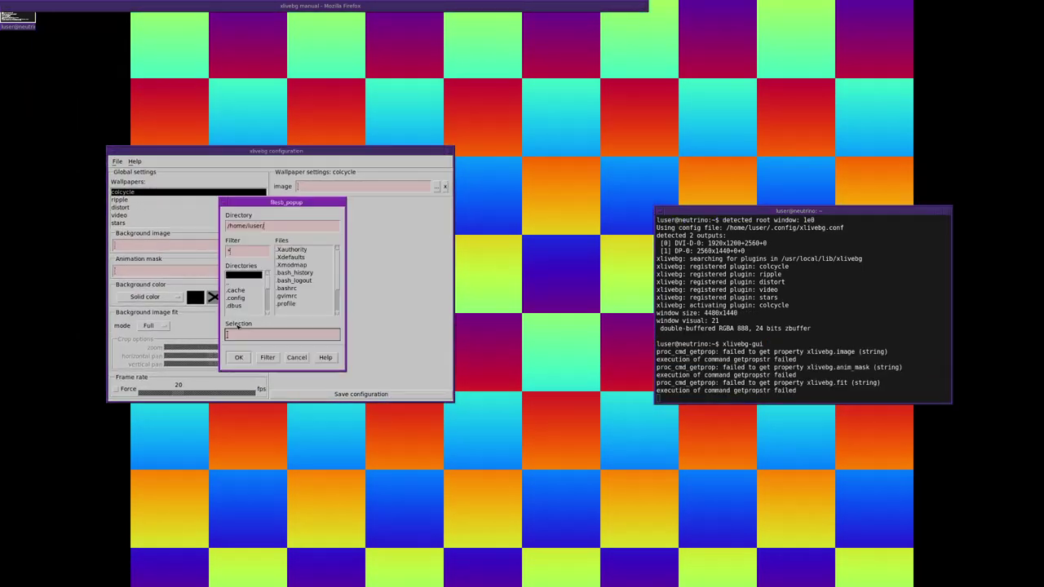
double_click(249, 297)
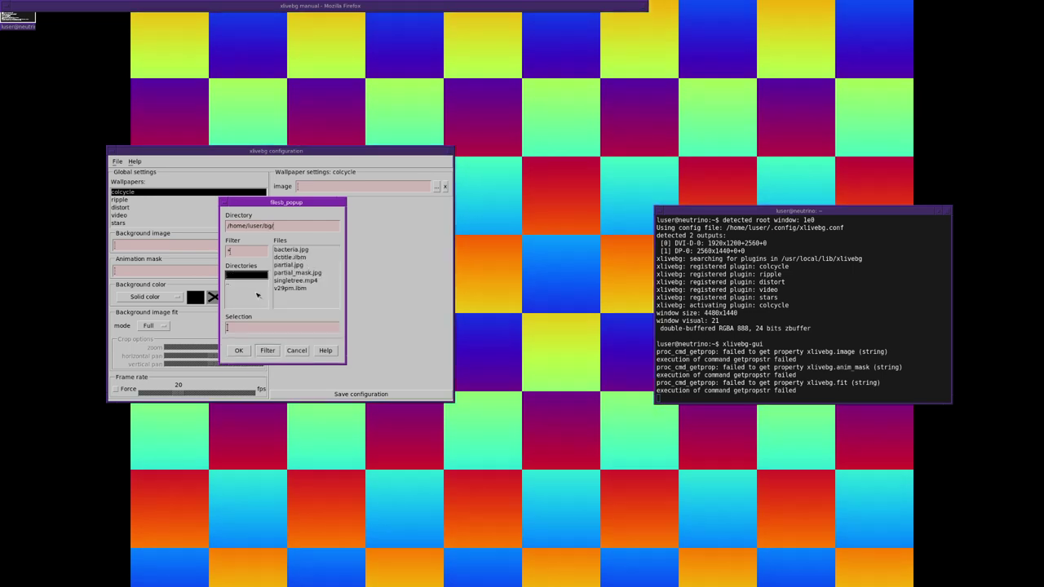
double_click(290, 288)
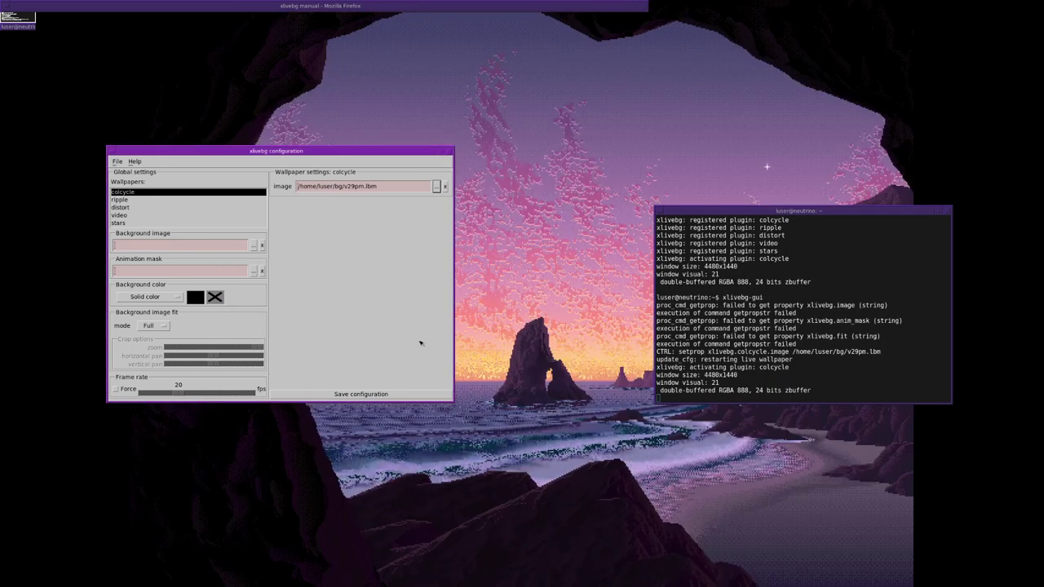
Set the image fit mode to Stretch, save to ~/.config/xlivebg.conf confirming the overwrite, and quit
left_click(154, 325)
left_click(199, 332)
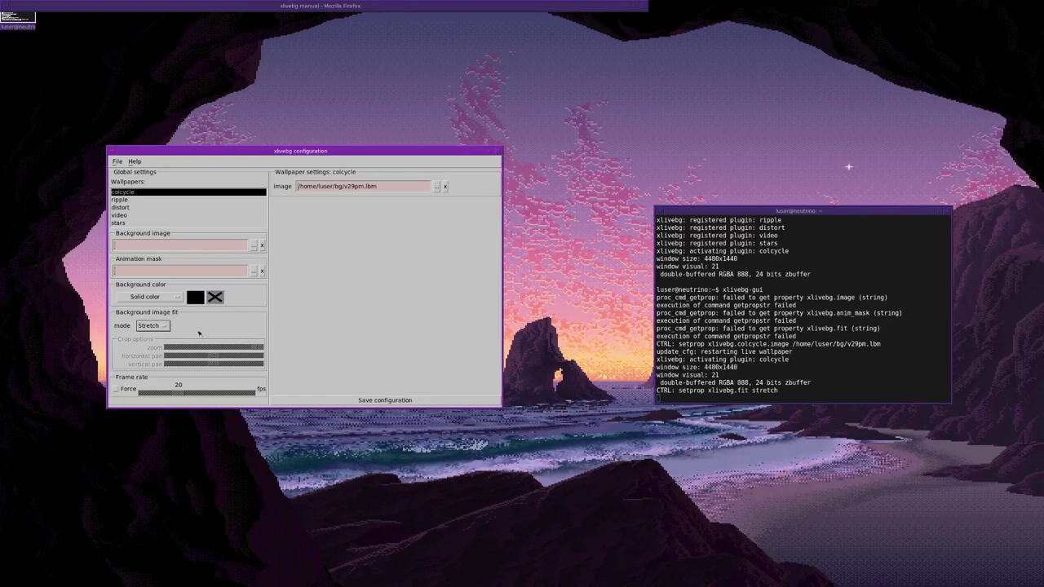
left_click(356, 345)
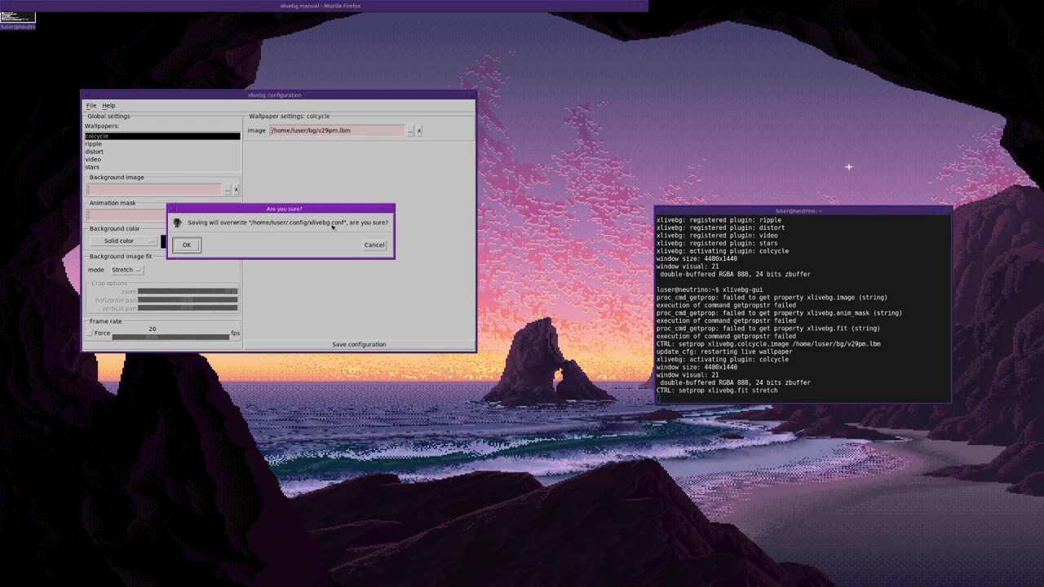
left_click(179, 247)
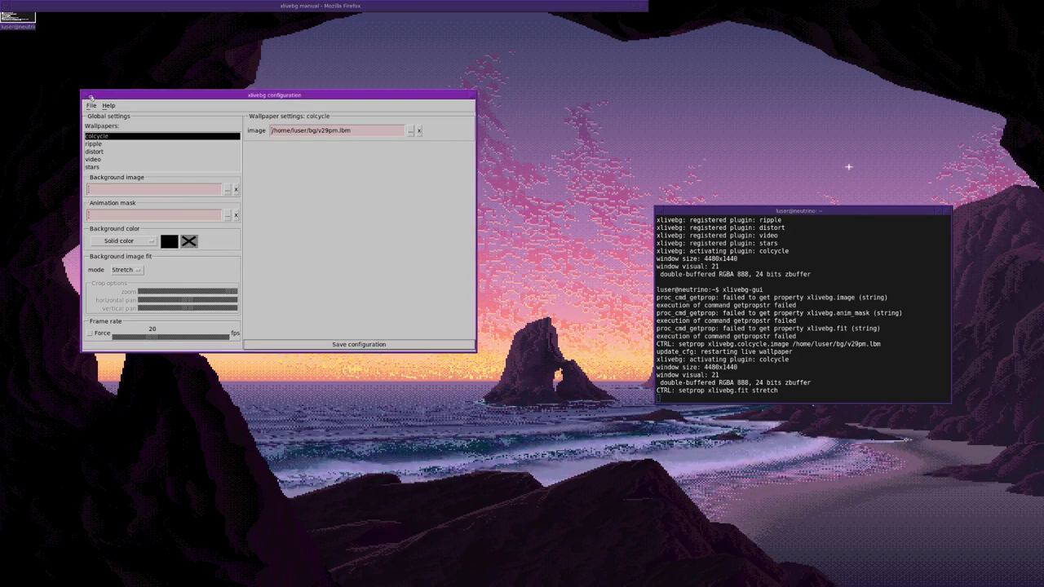
left_click(92, 103)
type("killall xliveb")
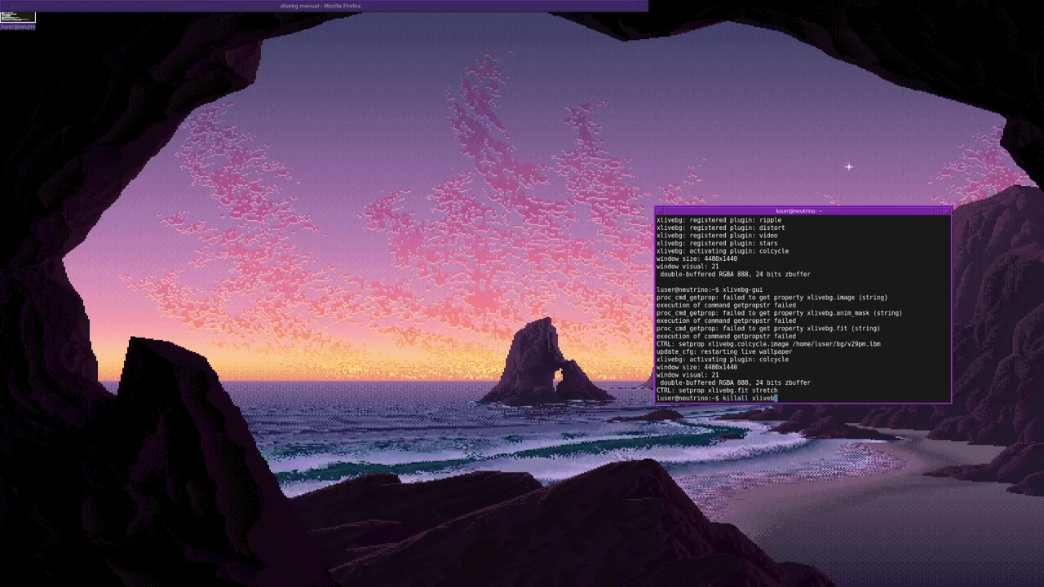
Kill xlivebg and relaunch it in the background, loading the saved ~/.config/xlivebg.conf
type("g")
key("Return")
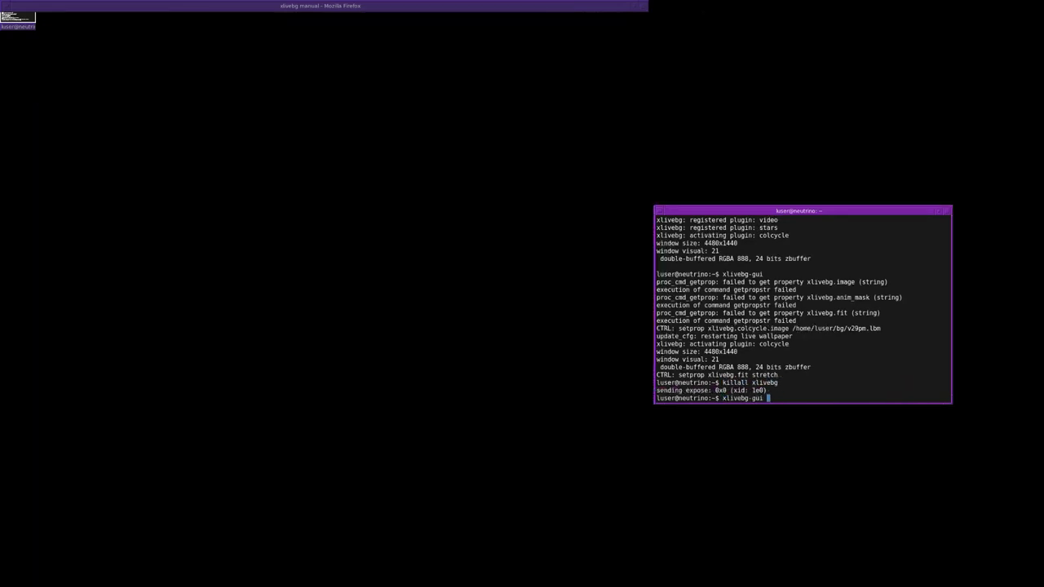
type("&")
key("Return")
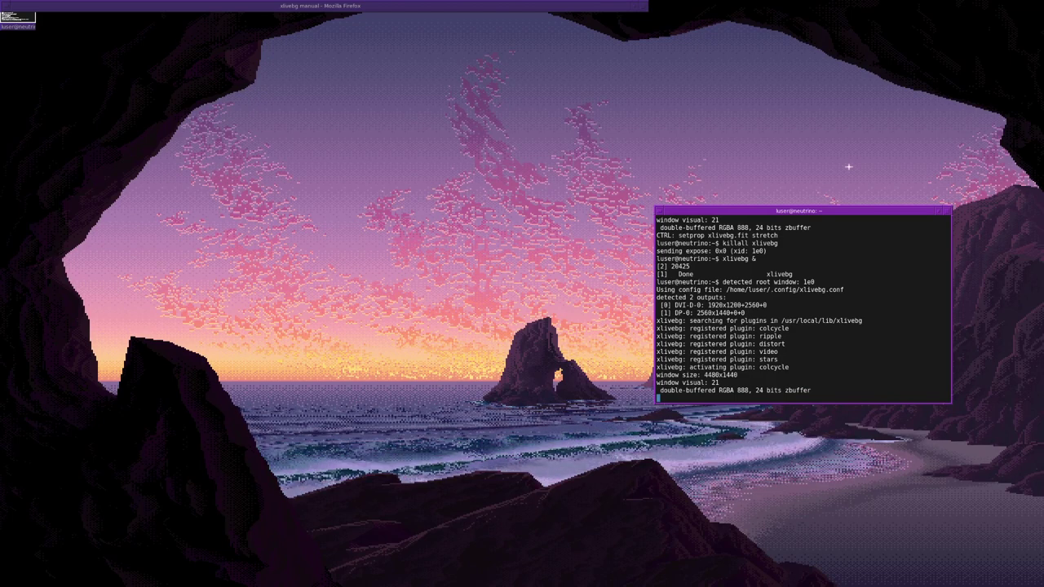
Unroll the Firefox xlivebg manual and scroll up to its Configuration section
double_click(392, 4)
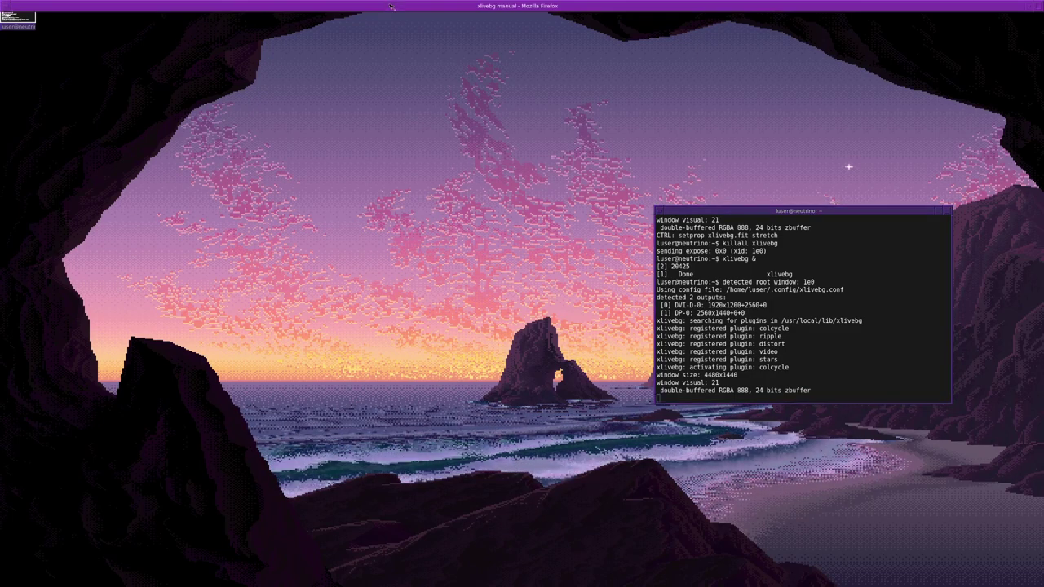
double_click(442, 5)
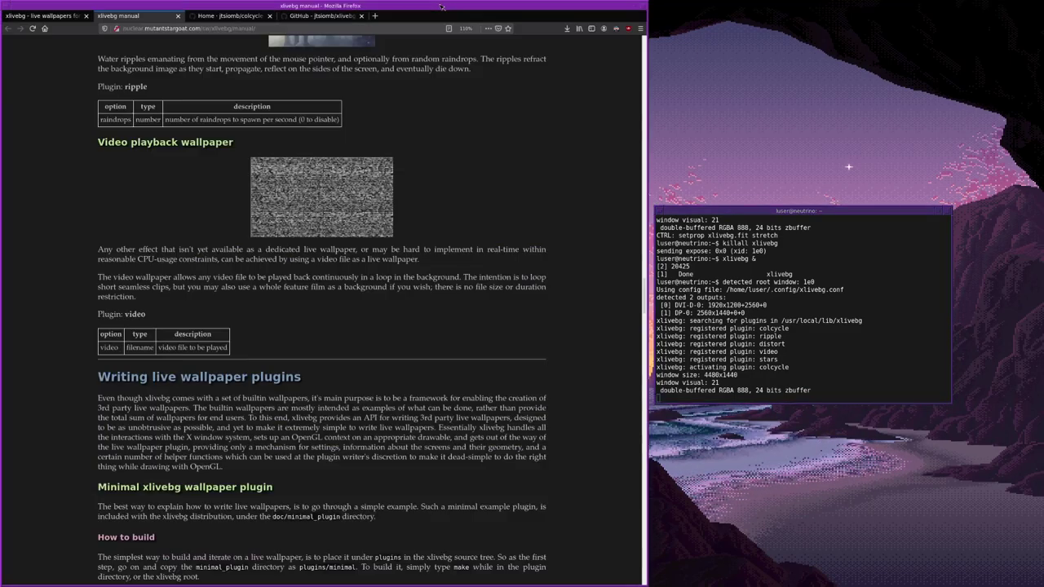
scroll(466, 272, "up", 1)
scroll(469, 271, "up", 3)
scroll(473, 270, "up", 3)
scroll(480, 269, "up", 3)
scroll(480, 269, "up", 3)
scroll(479, 269, "up", 3)
scroll(479, 269, "up", 3)
scroll(480, 269, "up", 2)
scroll(479, 268, "up", 2)
scroll(480, 265, "up", 5)
scroll(480, 265, "up", 4)
scroll(480, 264, "up", 2)
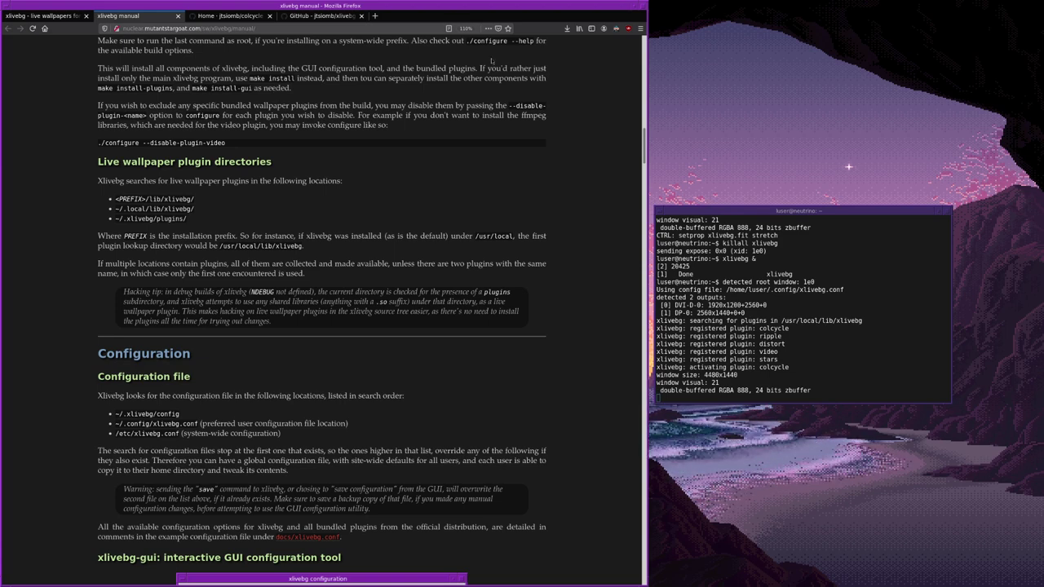
Drag the manual's scrollbar down past the Colcycle section to the plugin-writing section
left_click(748, 311)
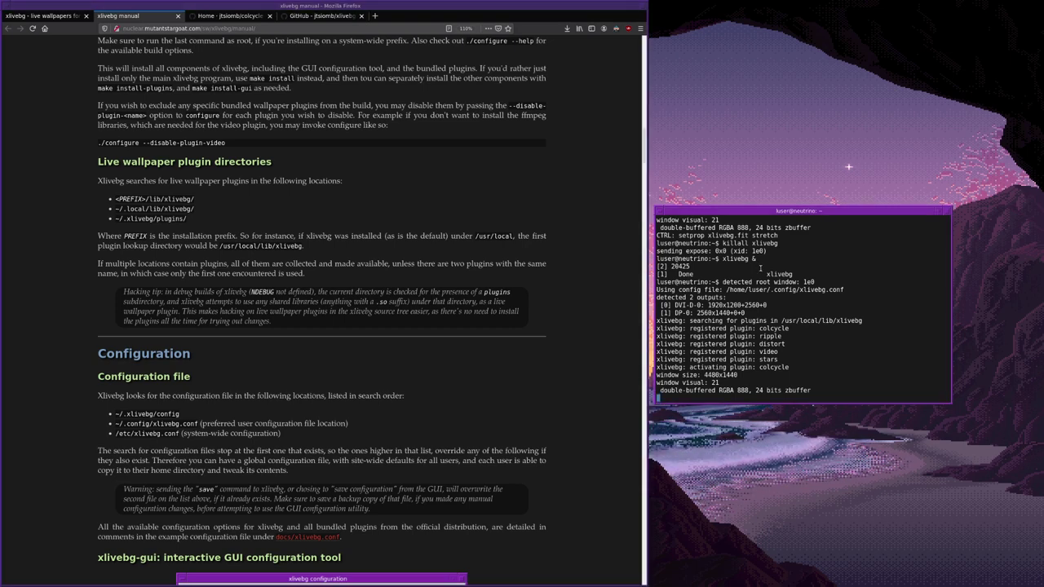
left_click_drag(644, 140, 643, 237)
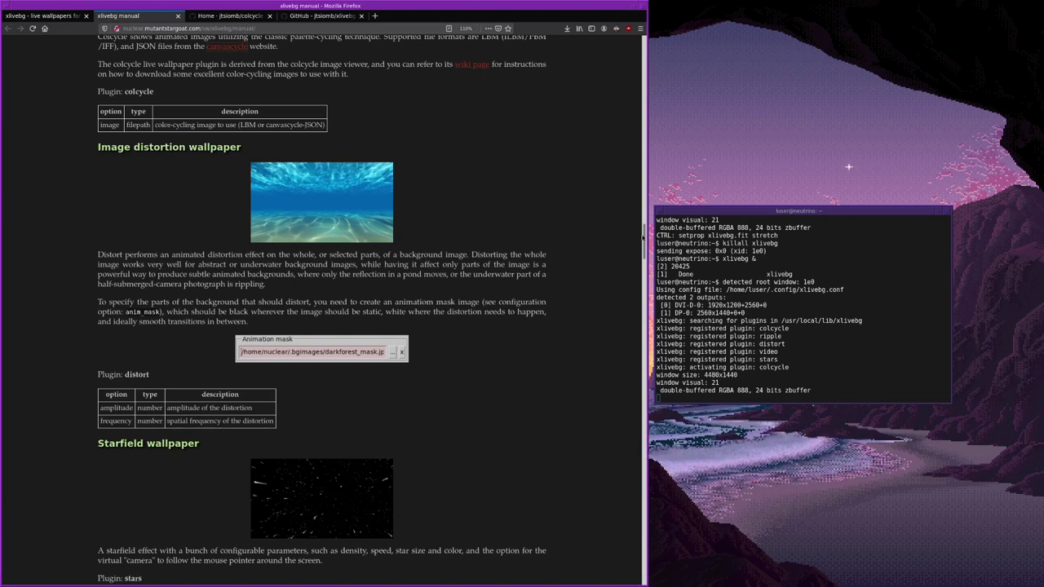
mouse_move(643, 238)
left_mouse_down()
mouse_move(644, 402)
mouse_move(644, 392)
left_mouse_up()
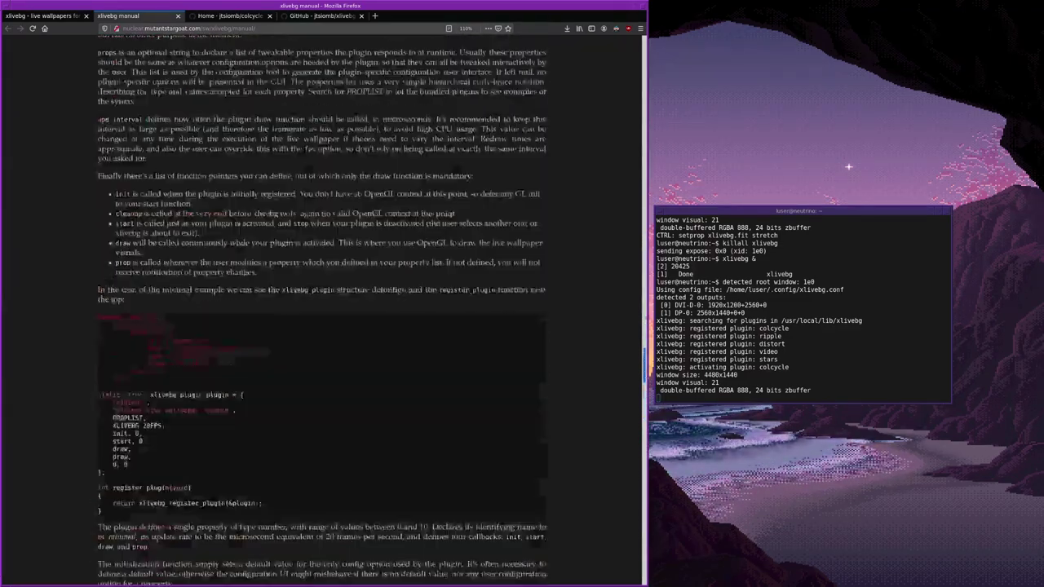